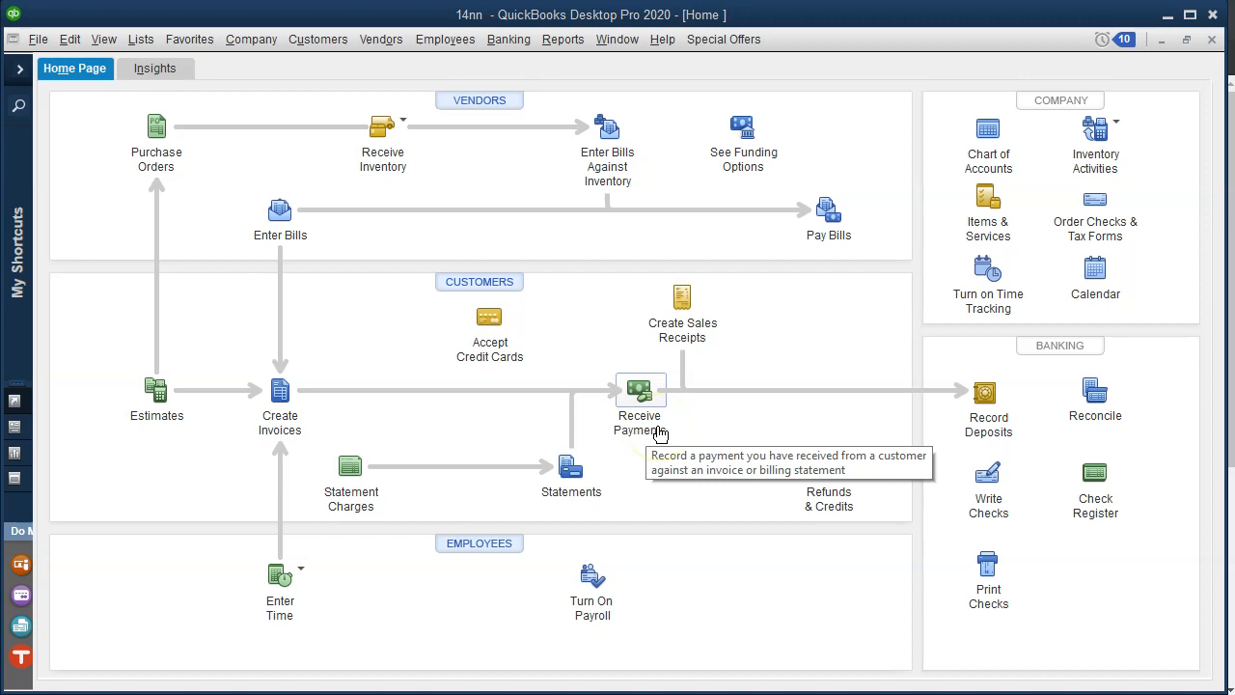
Step: Switch to Xero in the browser and run the Trial Balance report as of Jan 31, 2020
click(1168, 15)
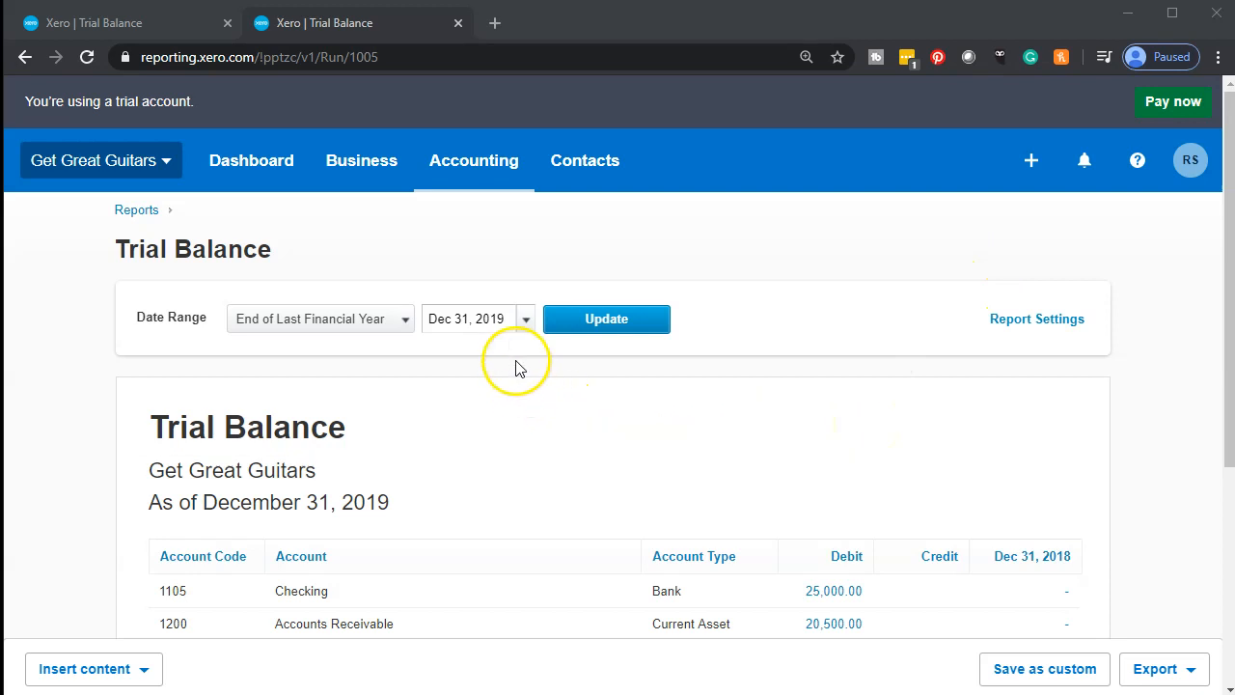
click(526, 323)
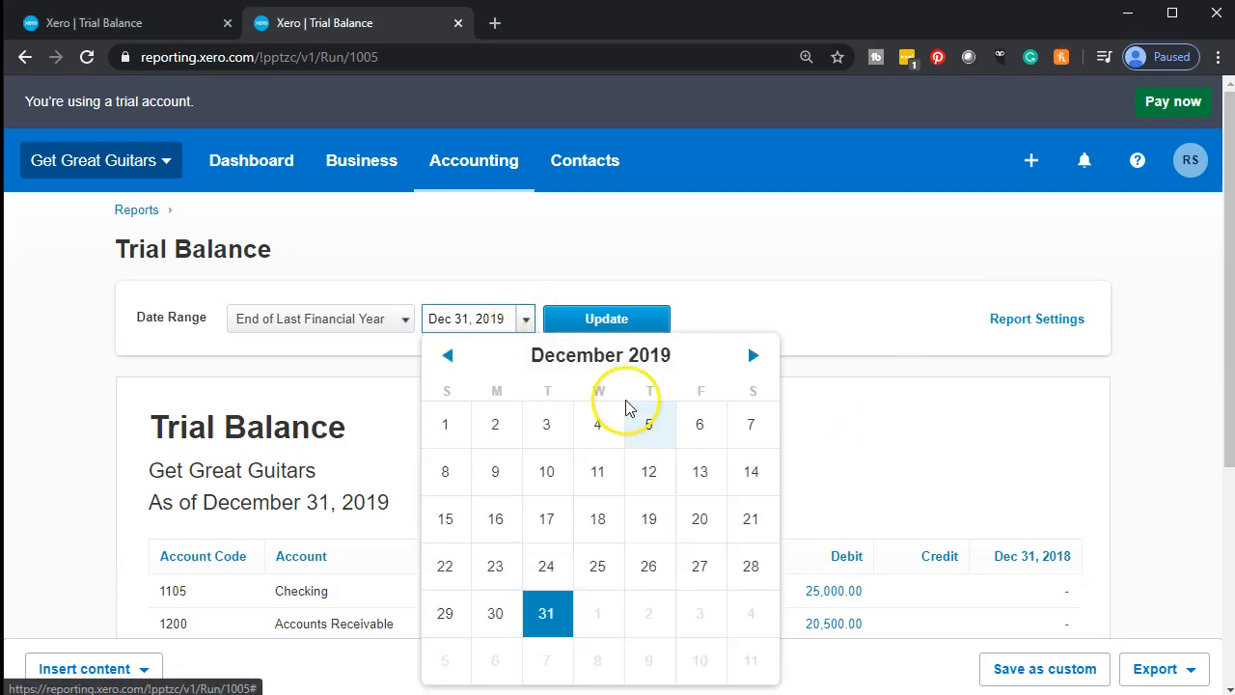
click(758, 365)
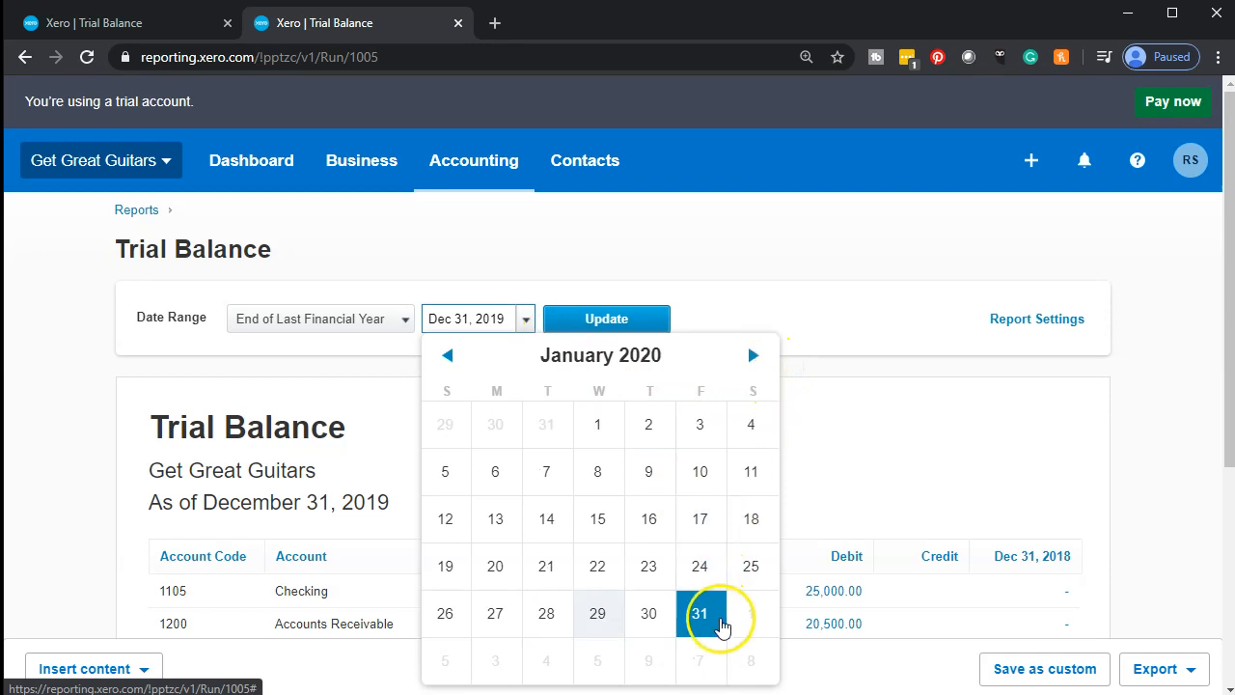
click(710, 623)
click(609, 327)
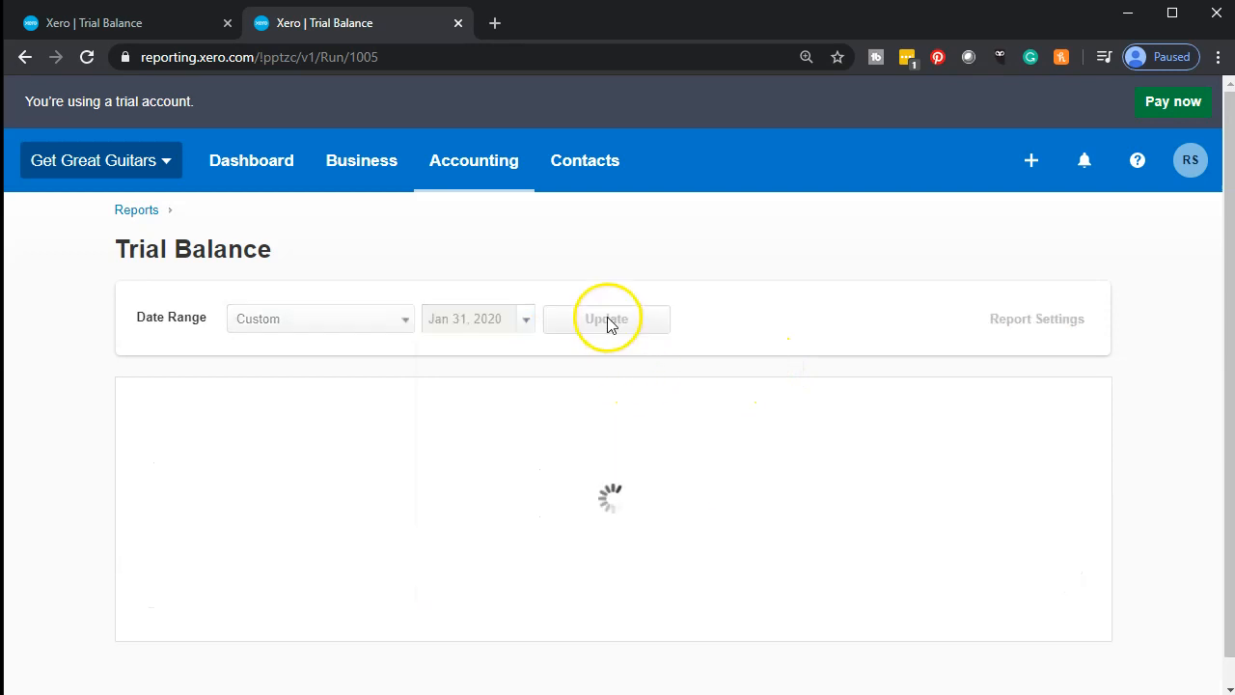
scroll(582, 345, down, 2)
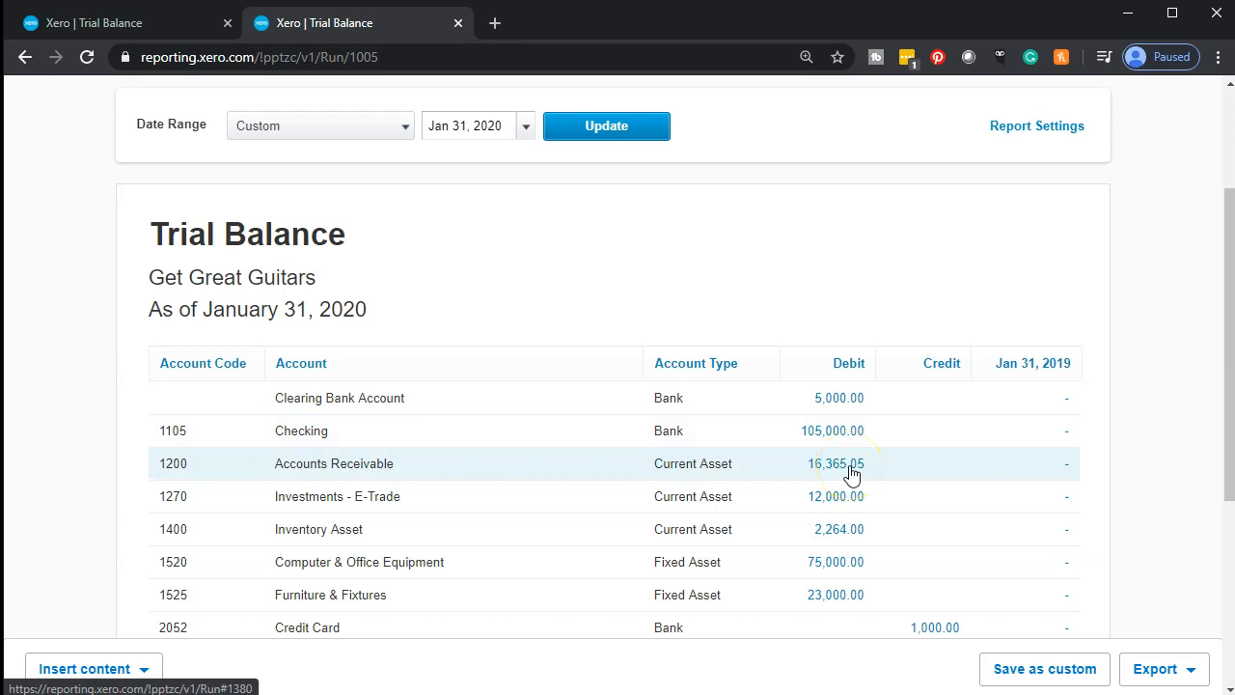
Step: From the dashboard in the other browser tab, open the list of sales invoices awaiting payment
click(106, 29)
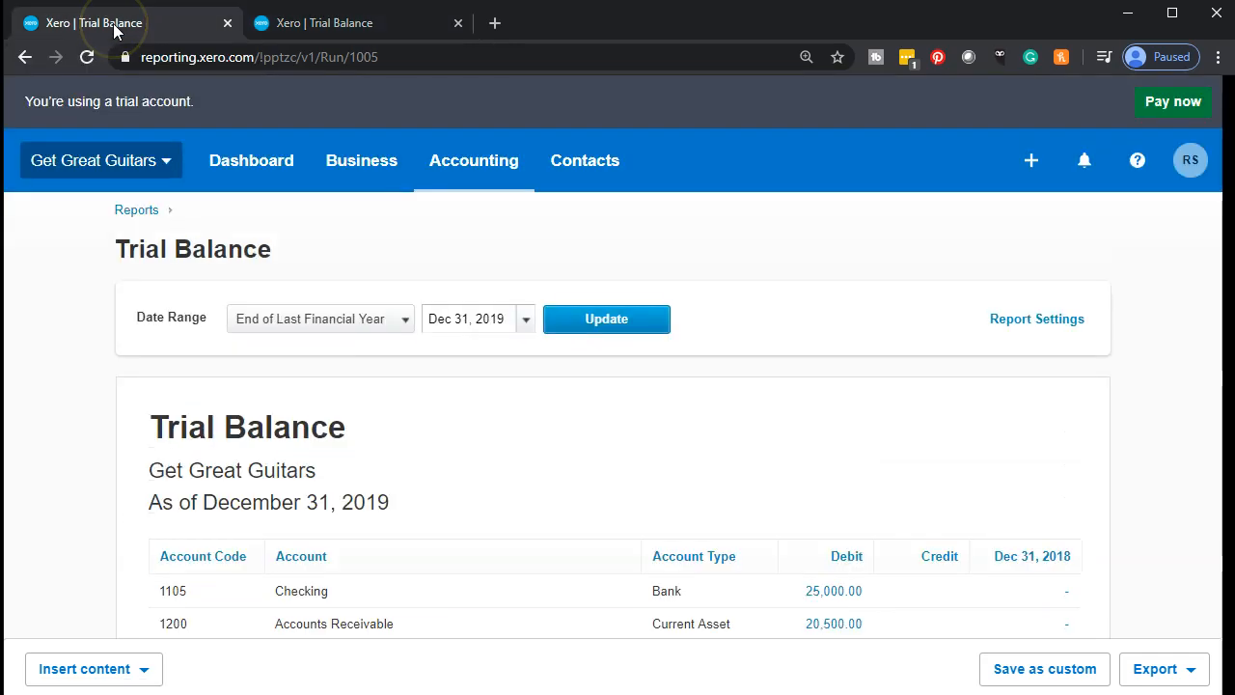
click(237, 177)
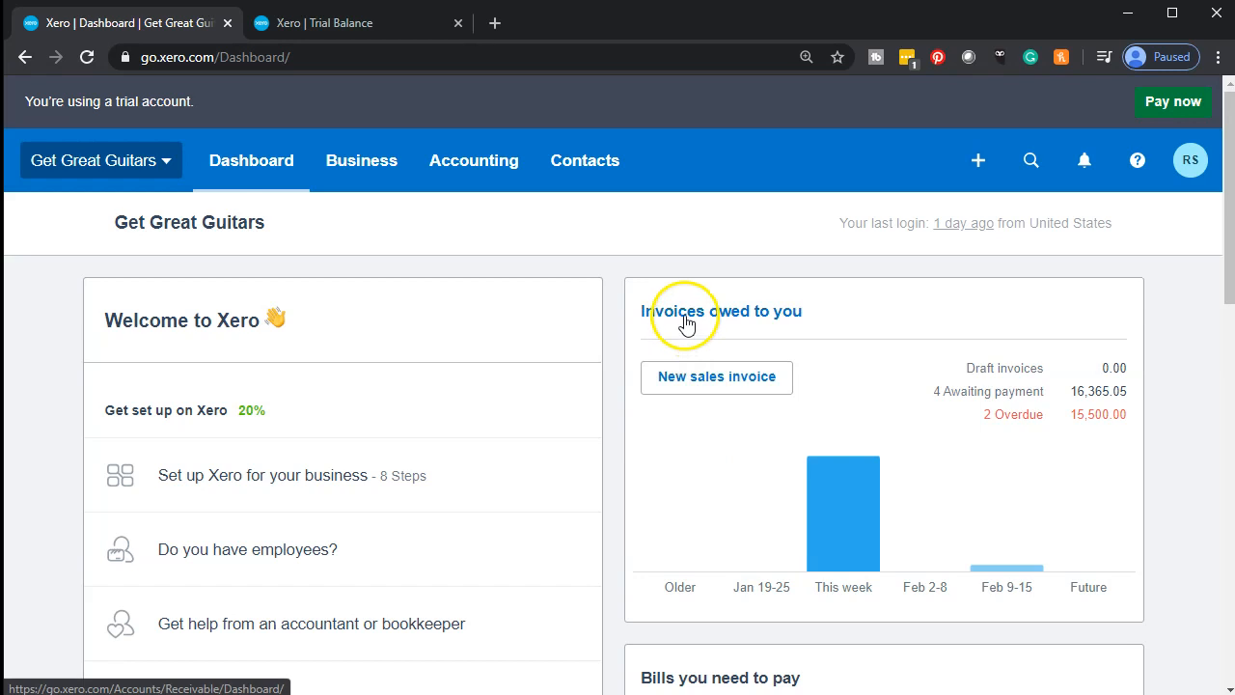
click(685, 322)
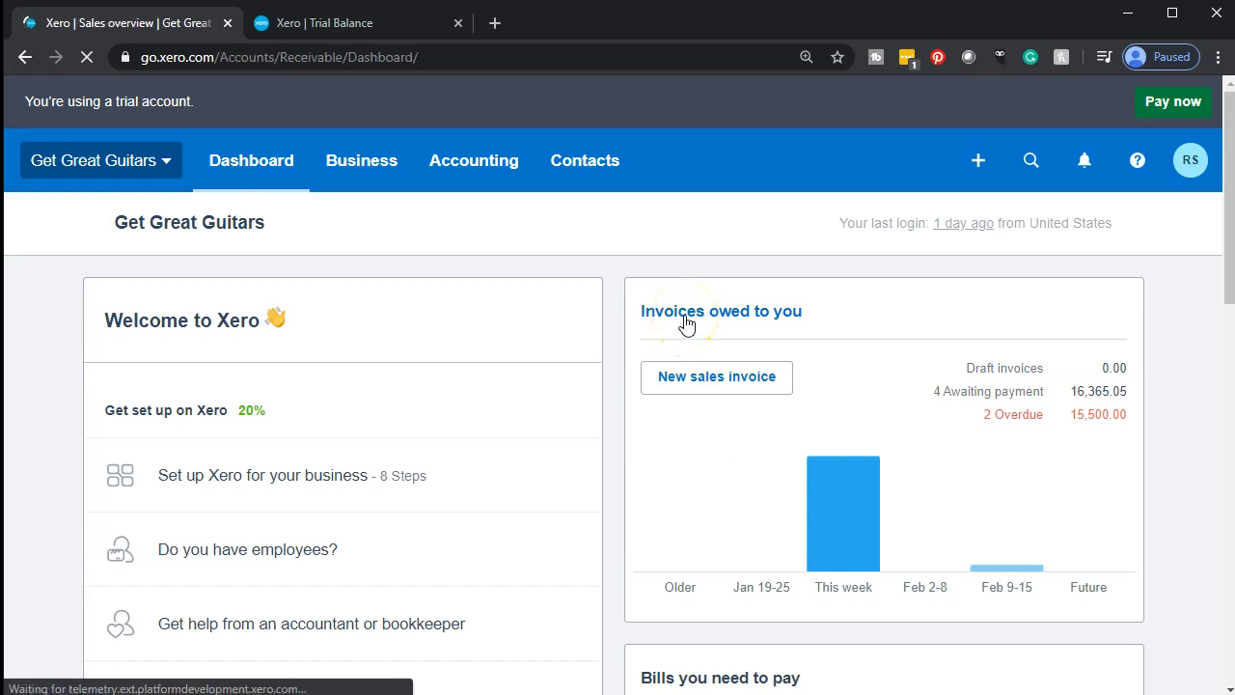
scroll(684, 324, down, 3)
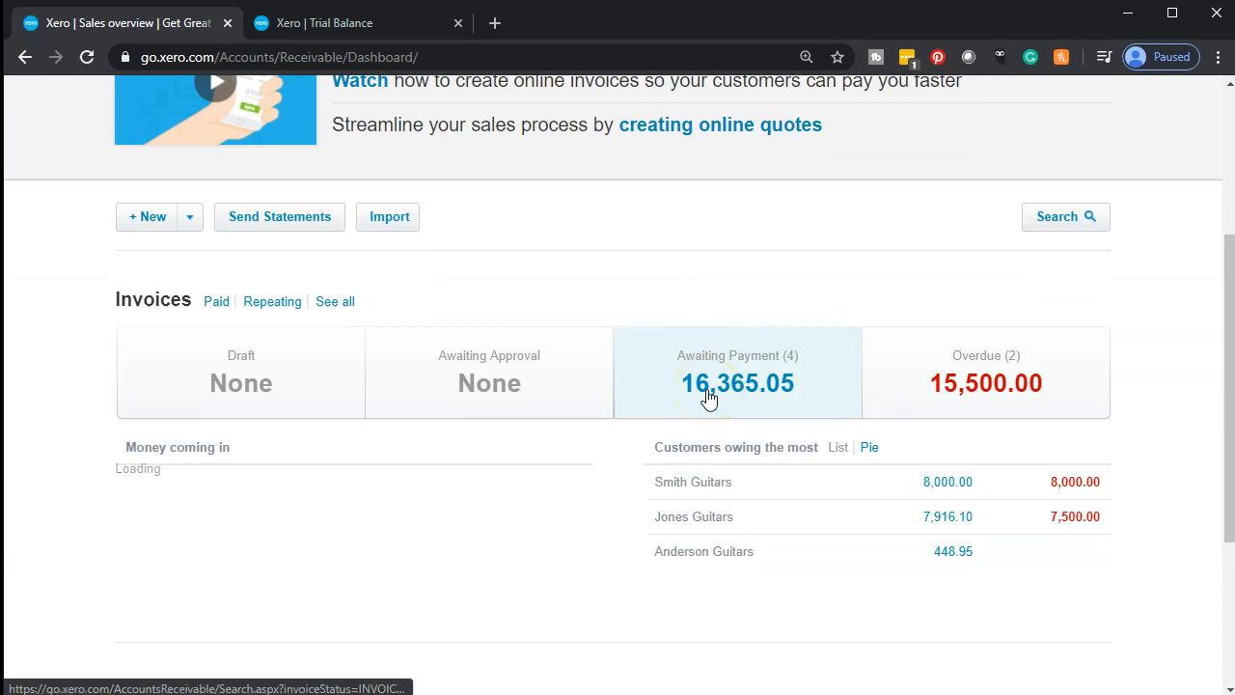
click(709, 395)
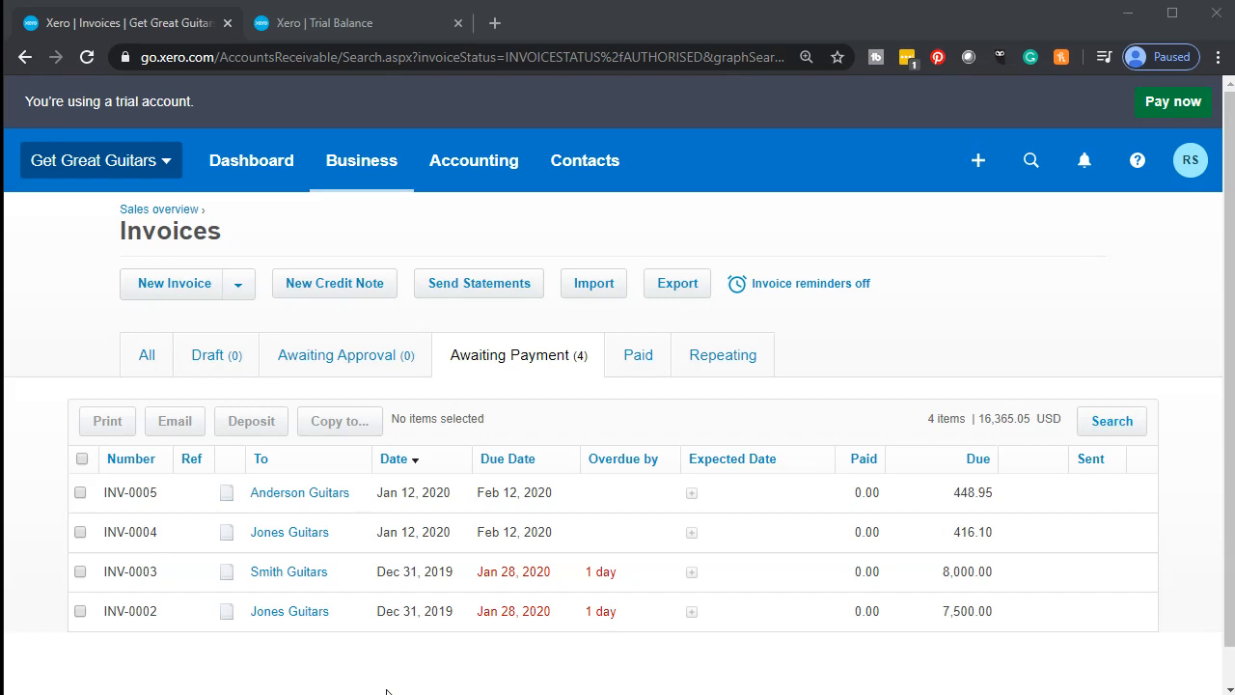
click(80, 611)
click(81, 546)
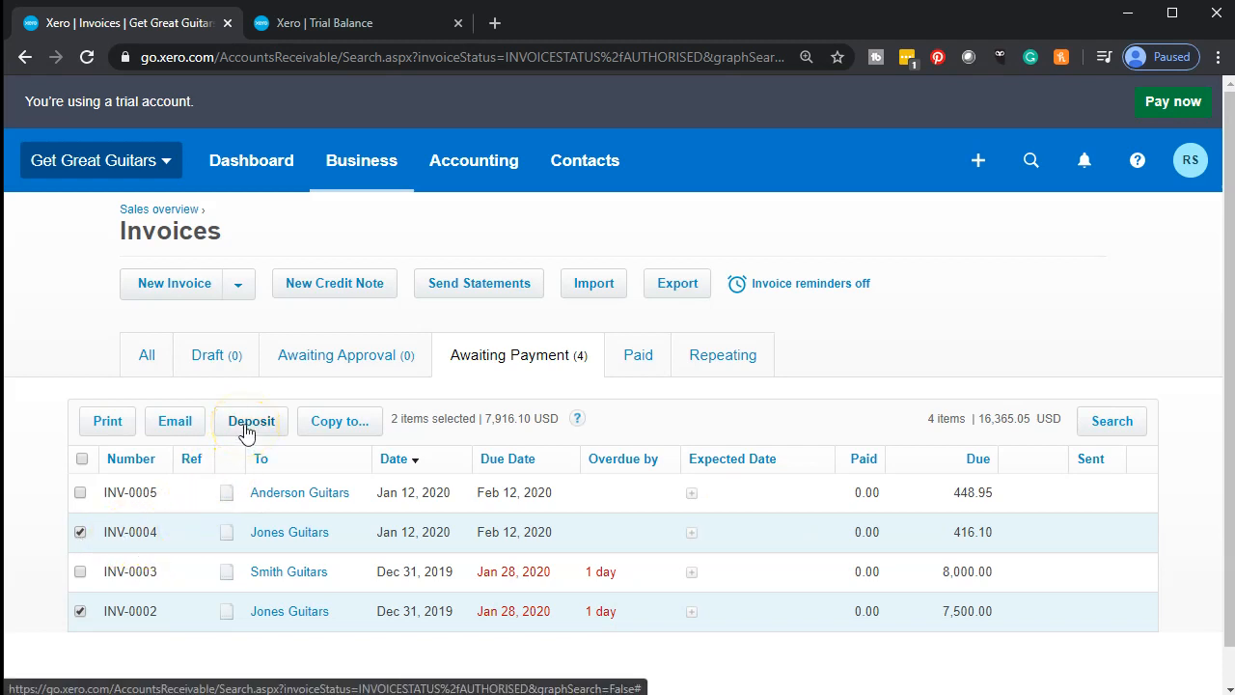
click(80, 532)
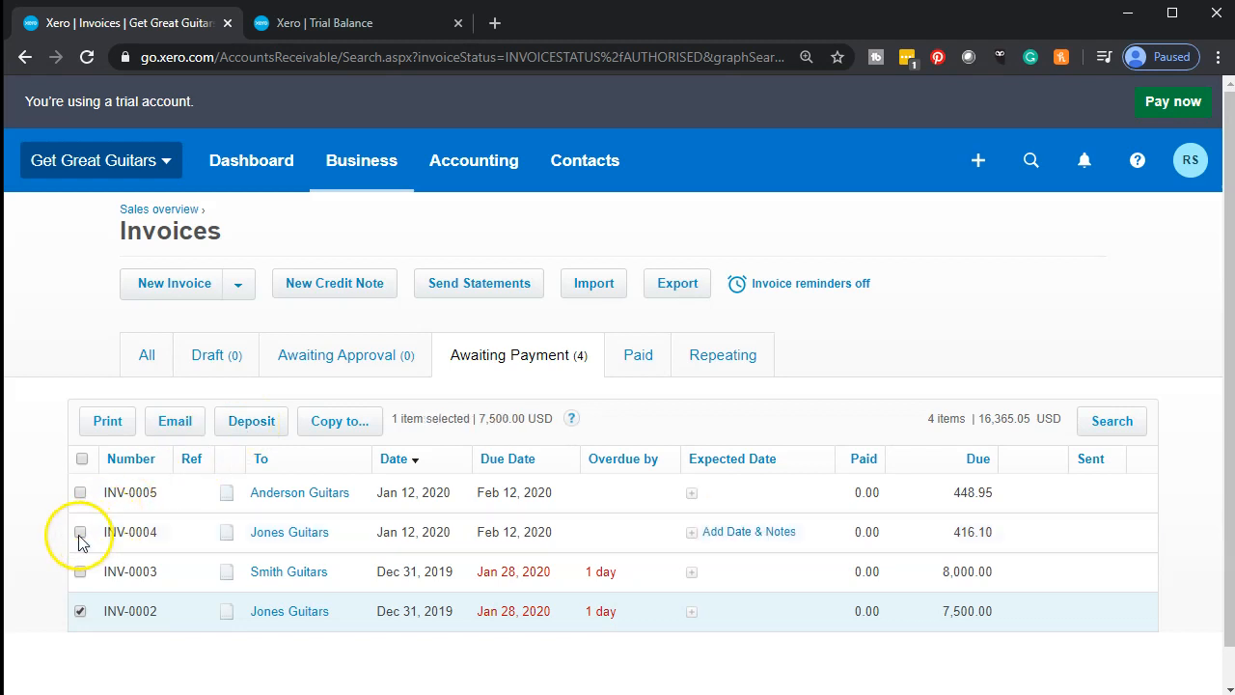
click(81, 610)
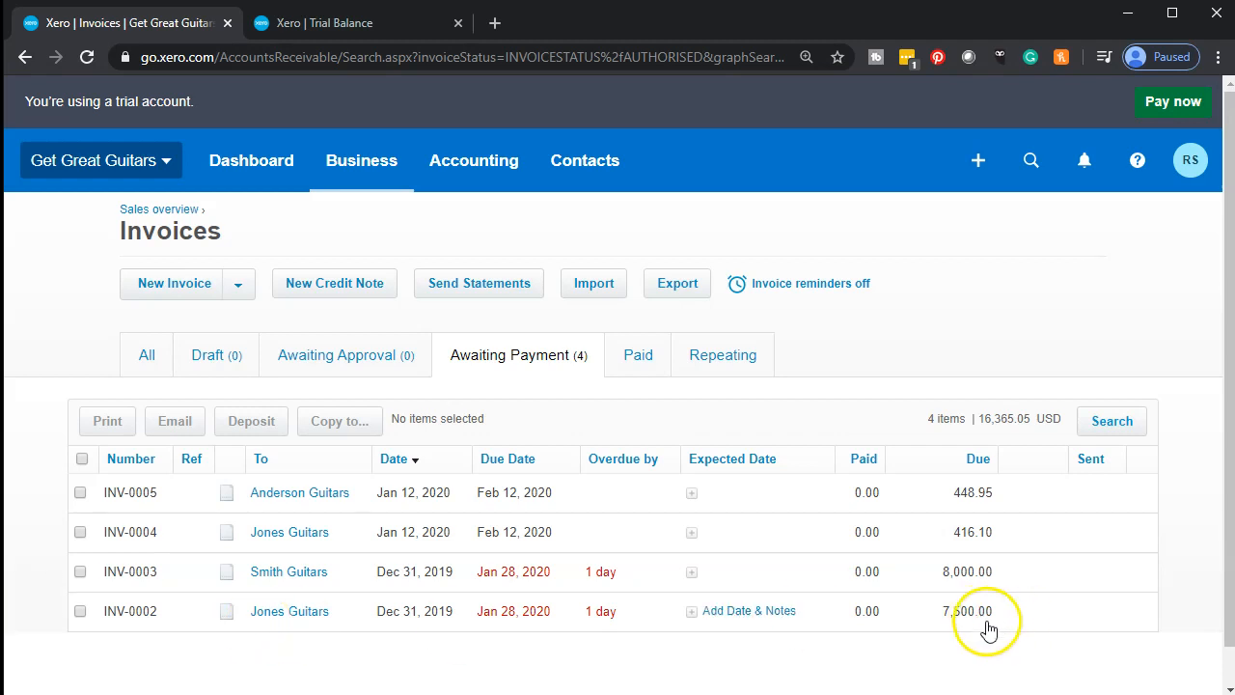
Step: Open Jones Guitars' invoice INV-0002 and go to its payment entry section
click(289, 611)
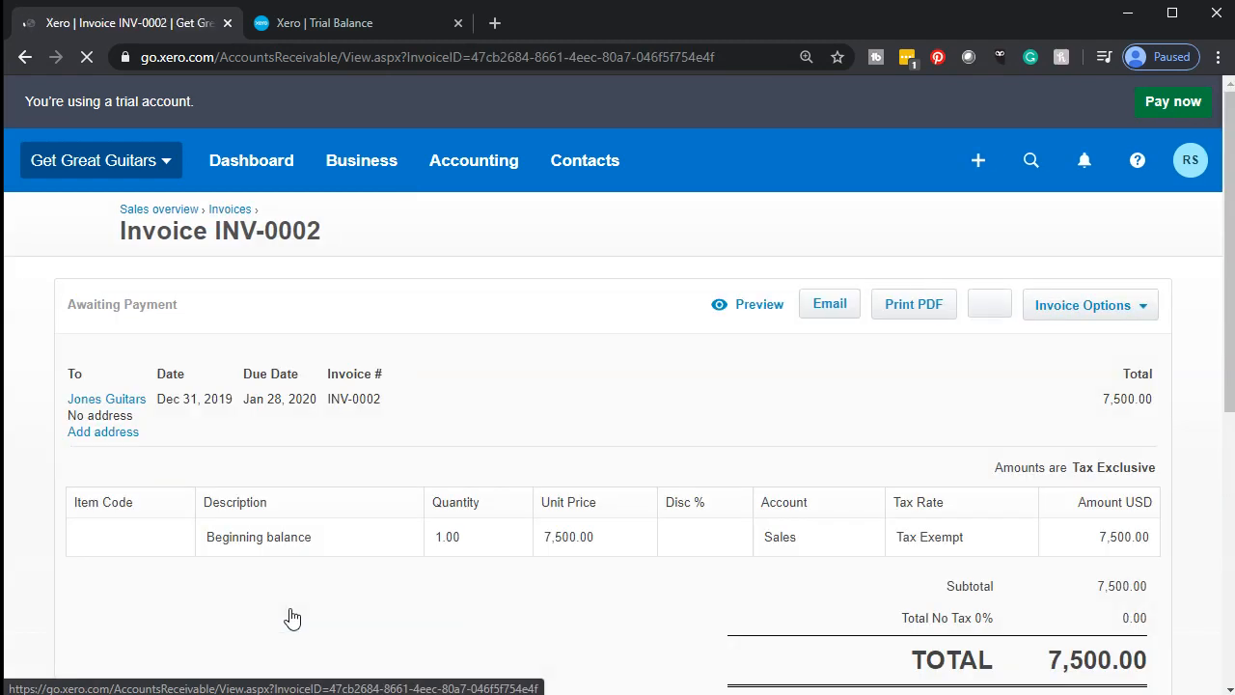
key(ctrl+plus)
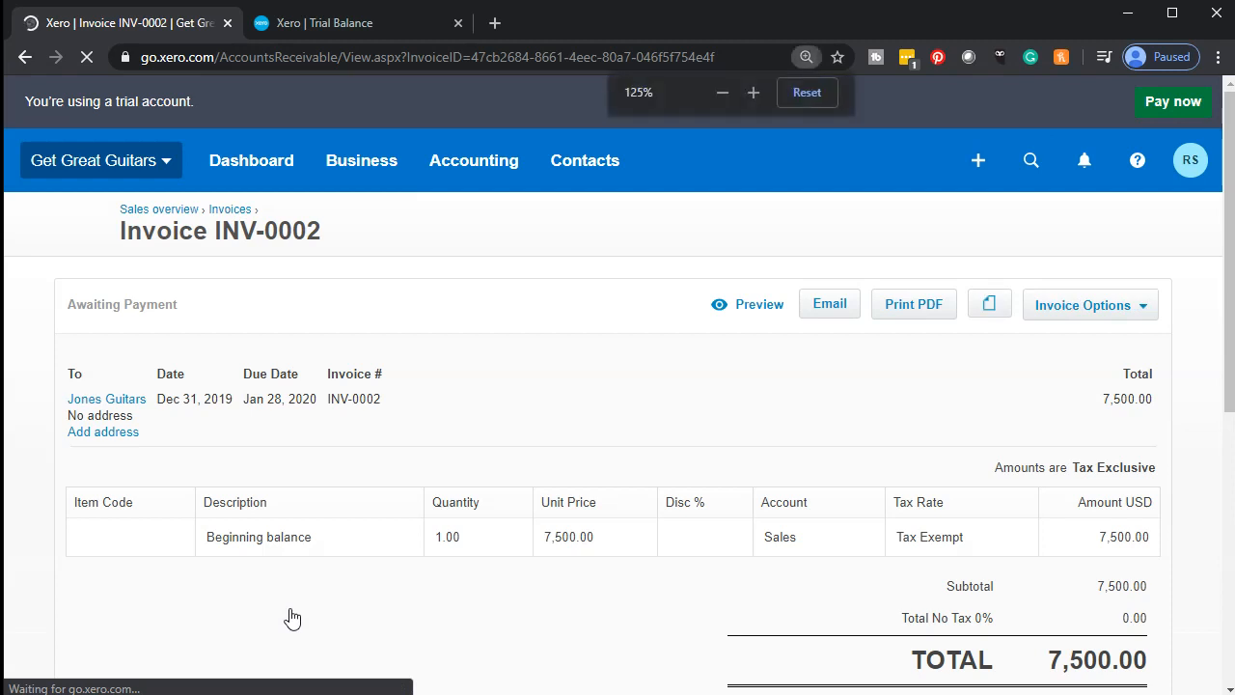
scroll(285, 570, down, 1)
scroll(286, 569, down, 3)
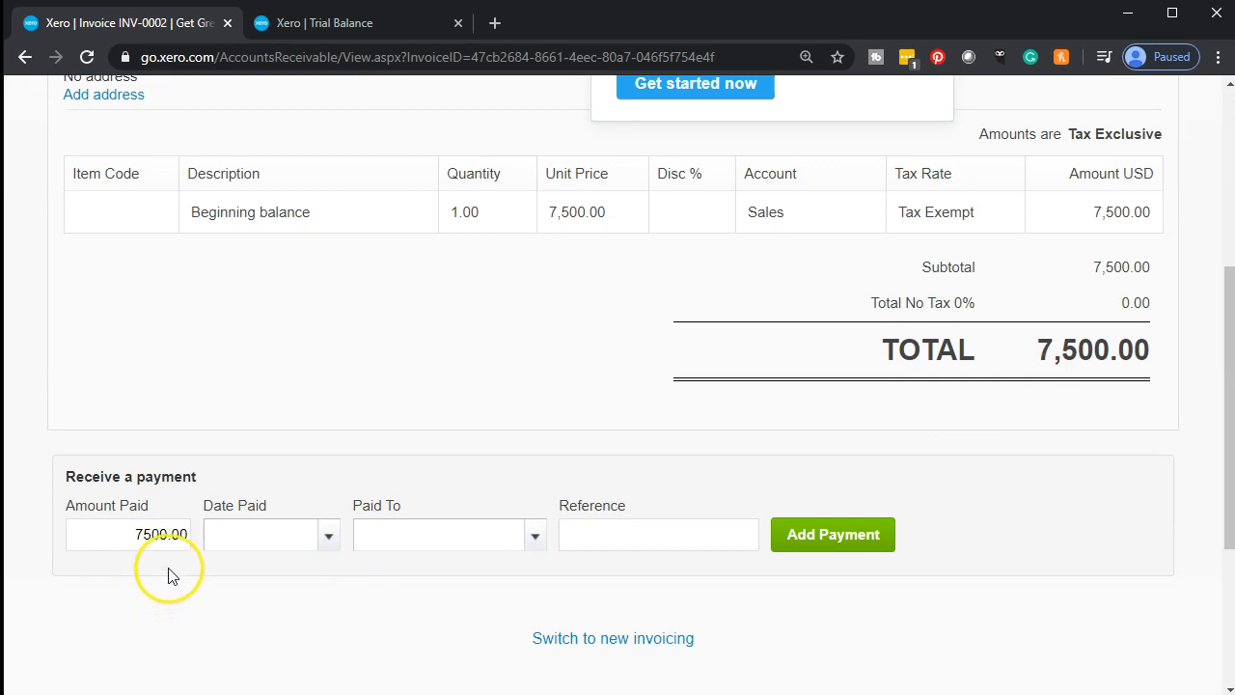
Step: Record the full 7,500.00 payment on invoice INV-0002, dated Jan 12, 2020 and paid to the Clearing Bank Account
click(326, 548)
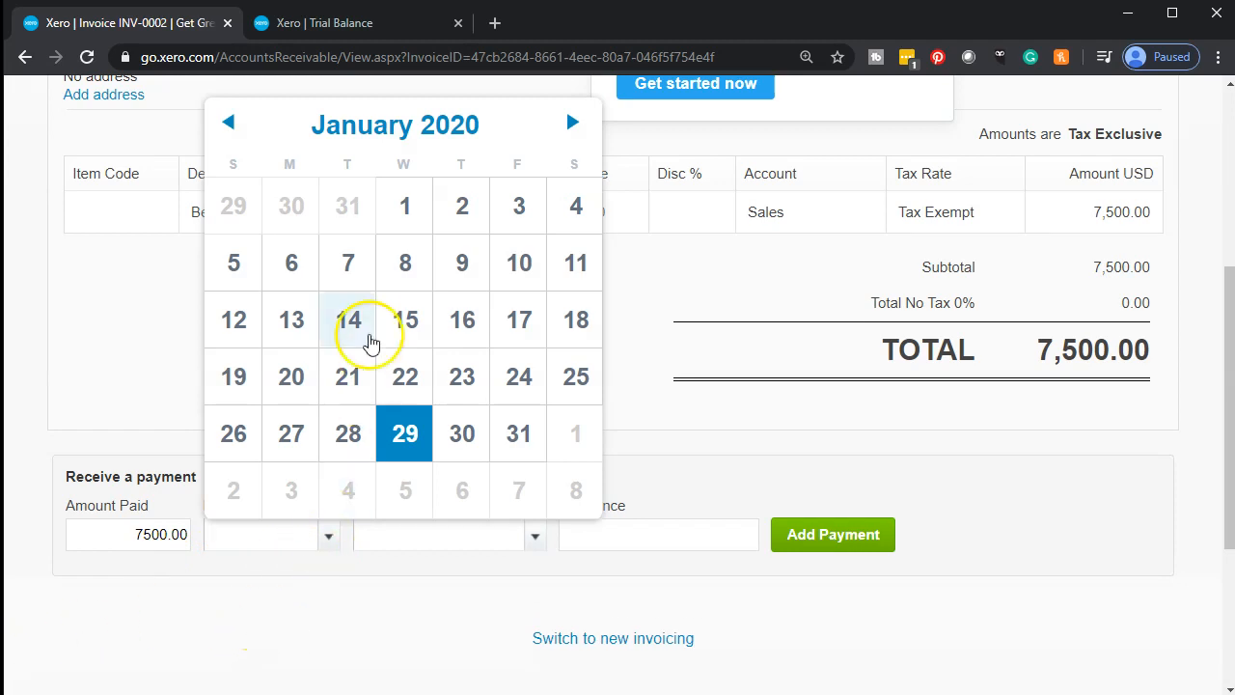
click(237, 321)
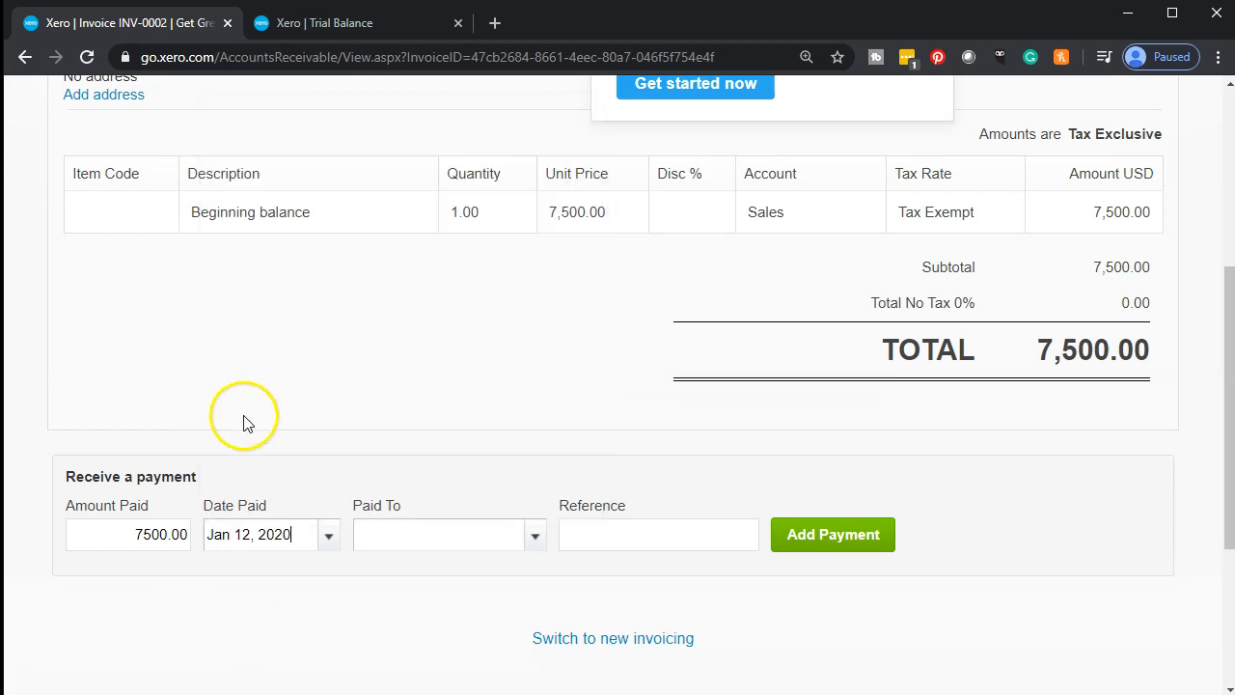
click(536, 536)
scroll(539, 548, down, 1)
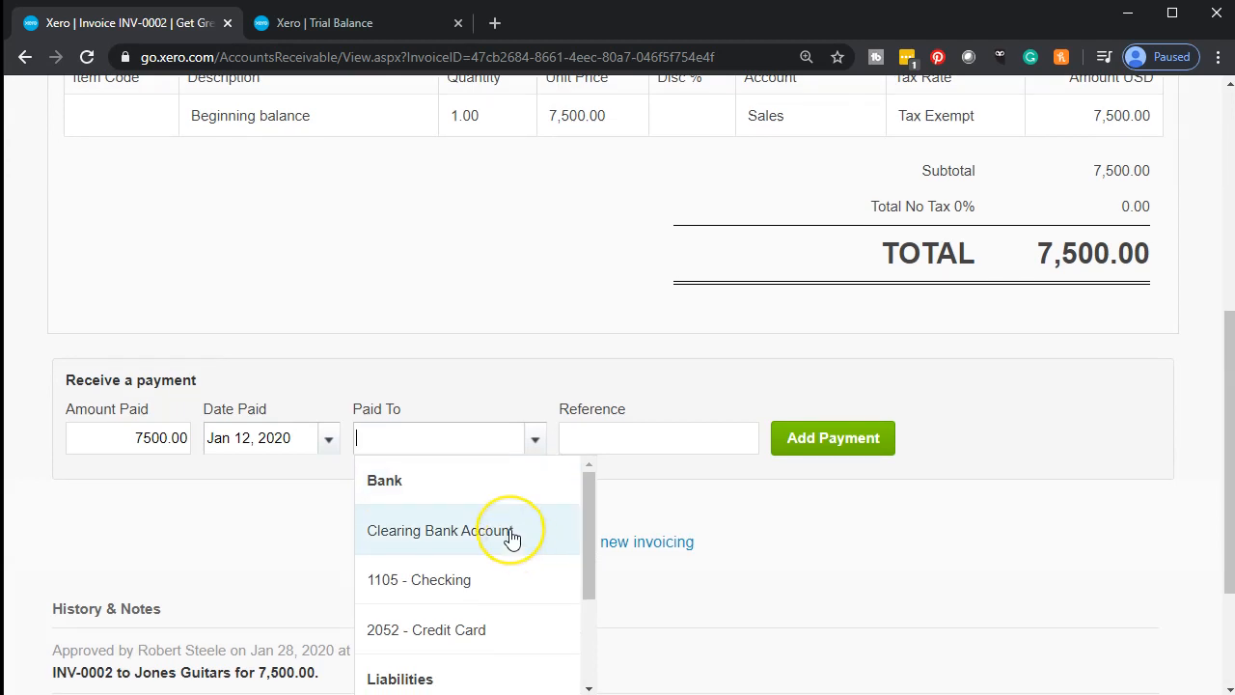
click(512, 540)
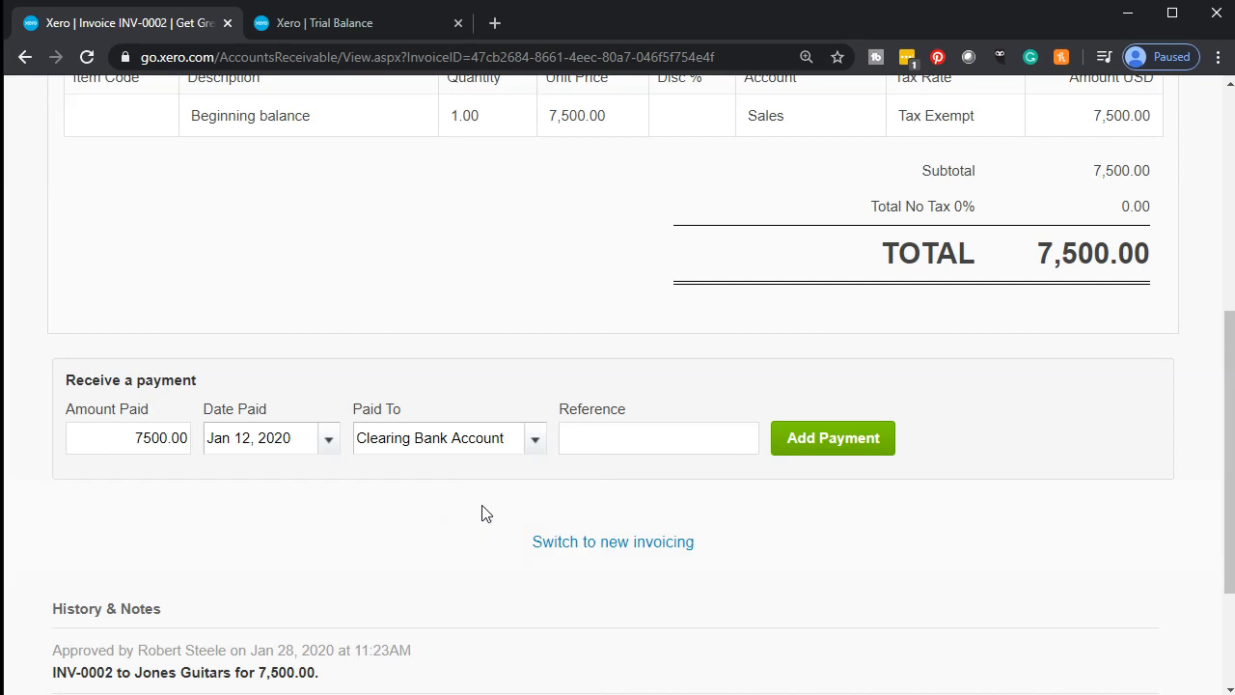
click(447, 492)
click(830, 444)
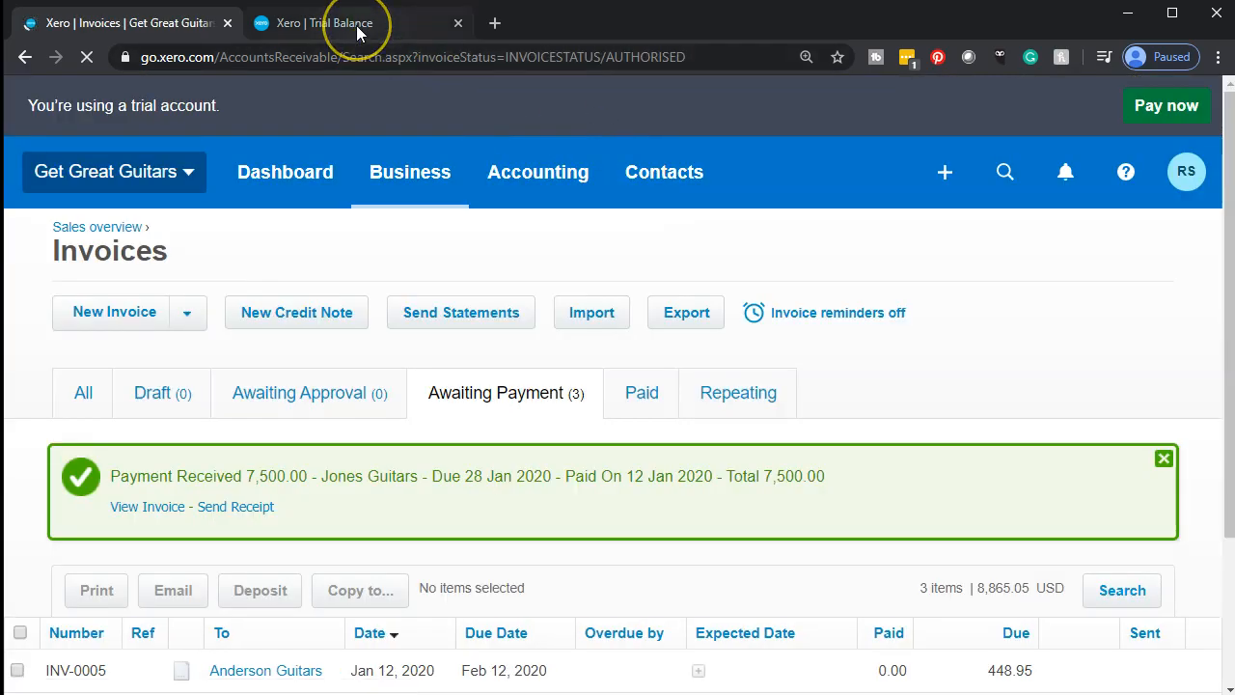
Step: Refresh the Jan 31, 2020 Trial Balance report to include the recorded payment
click(357, 29)
click(606, 145)
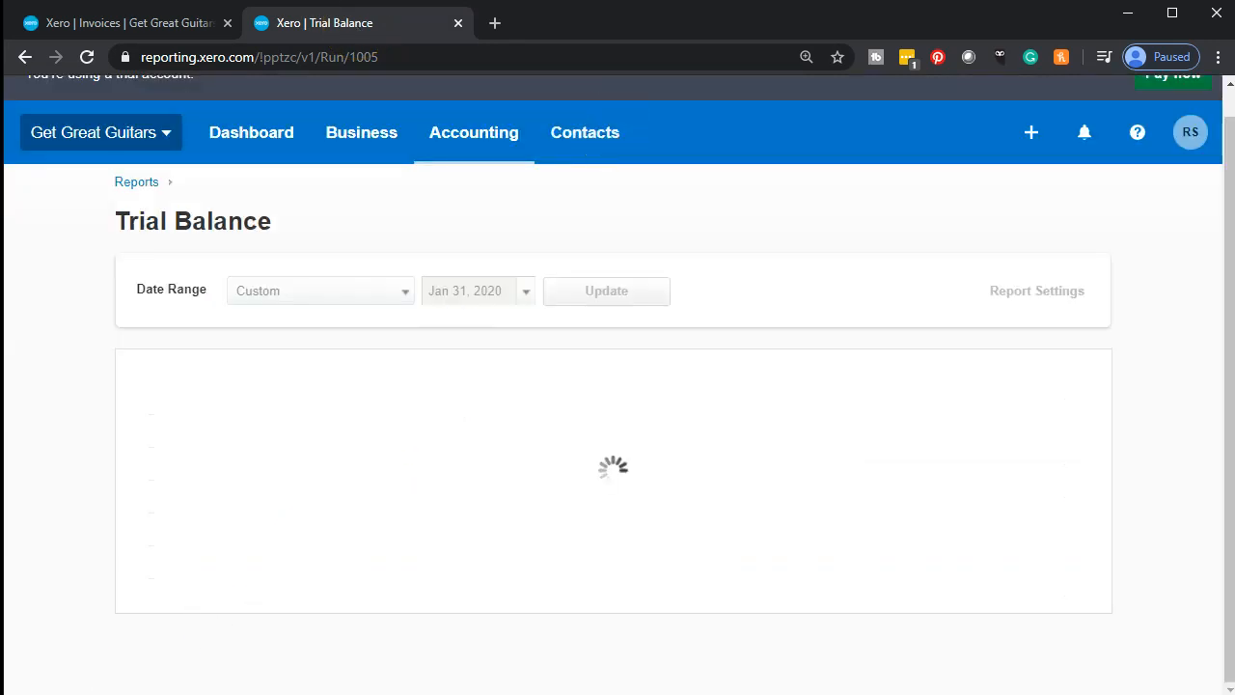
scroll(77, 533, up, 1)
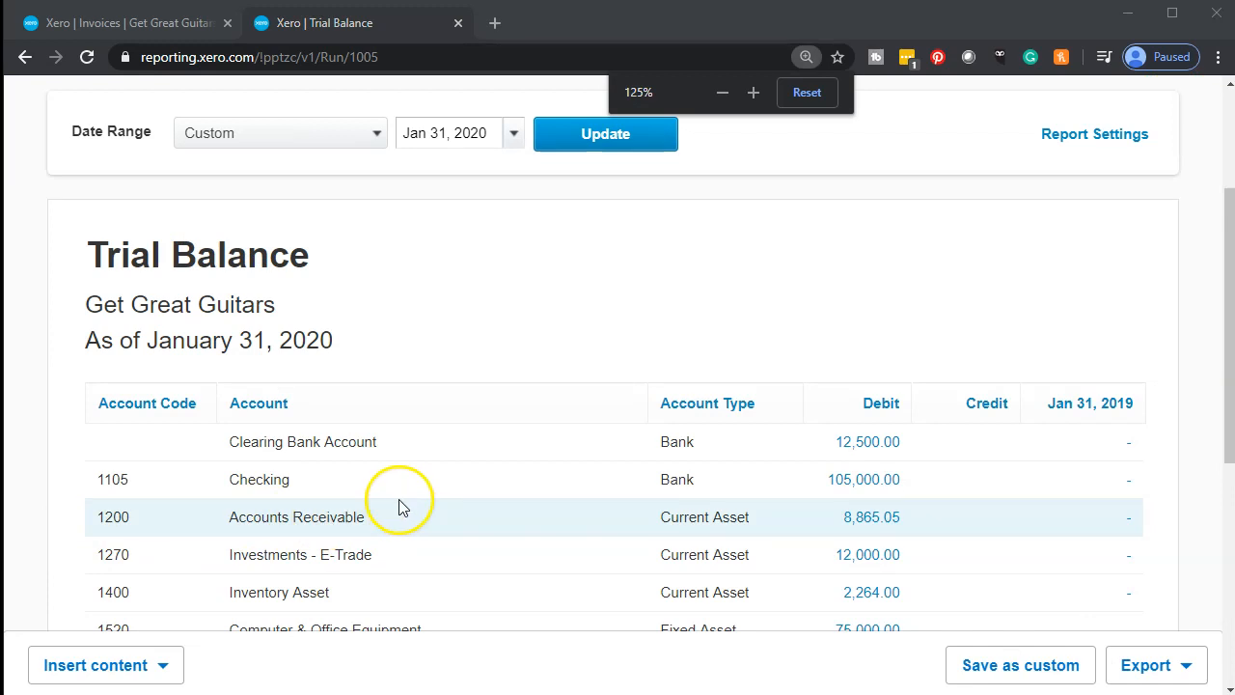
scroll(424, 497, down, 2)
Step: Review the transactions behind the Clearing Bank Account balance and return to the Trial Balance
click(857, 257)
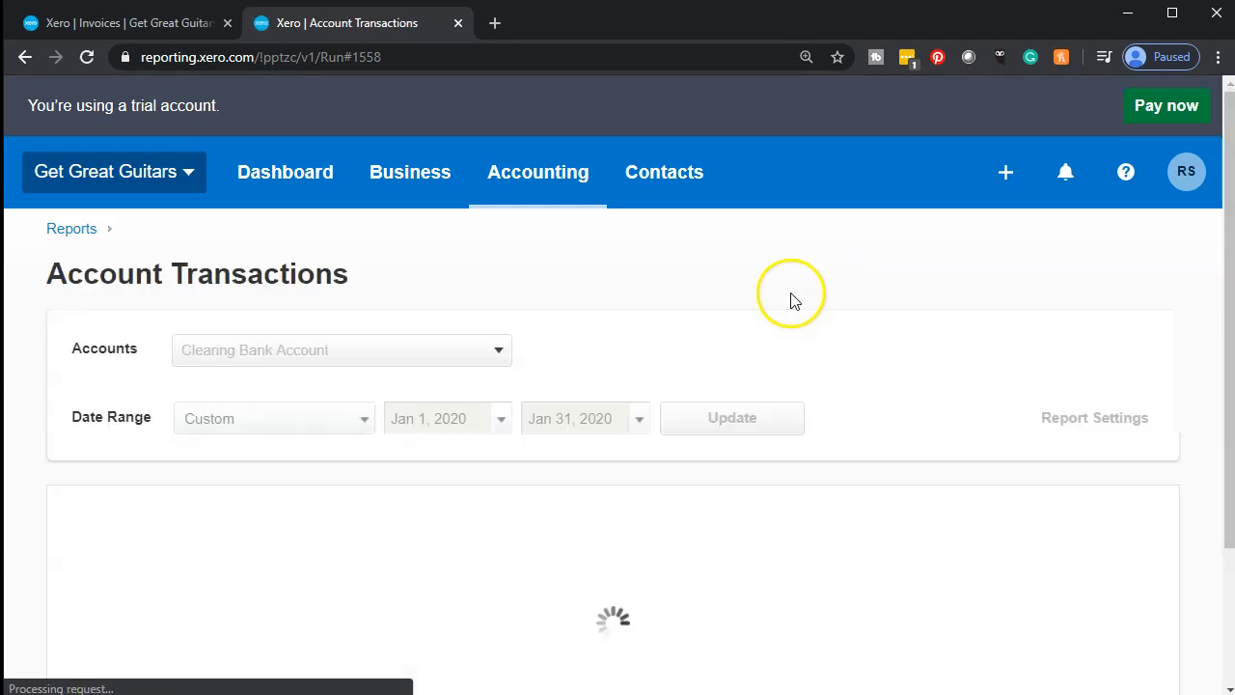
scroll(806, 317, down, 4)
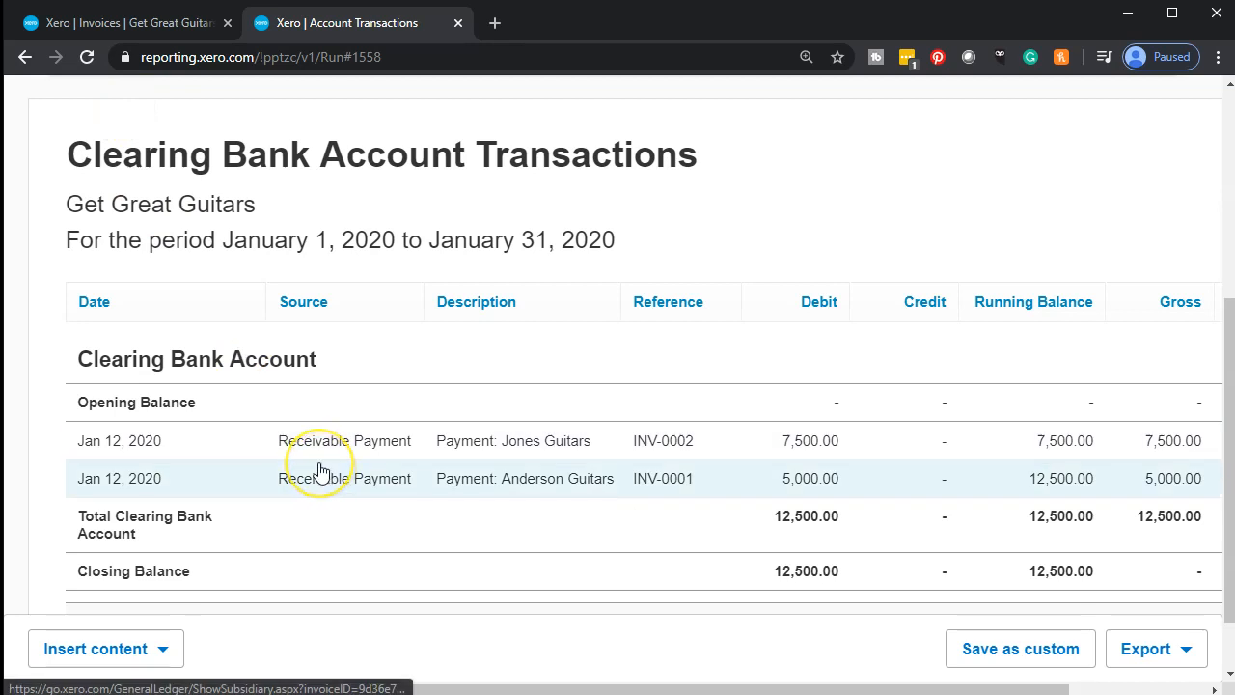
click(25, 58)
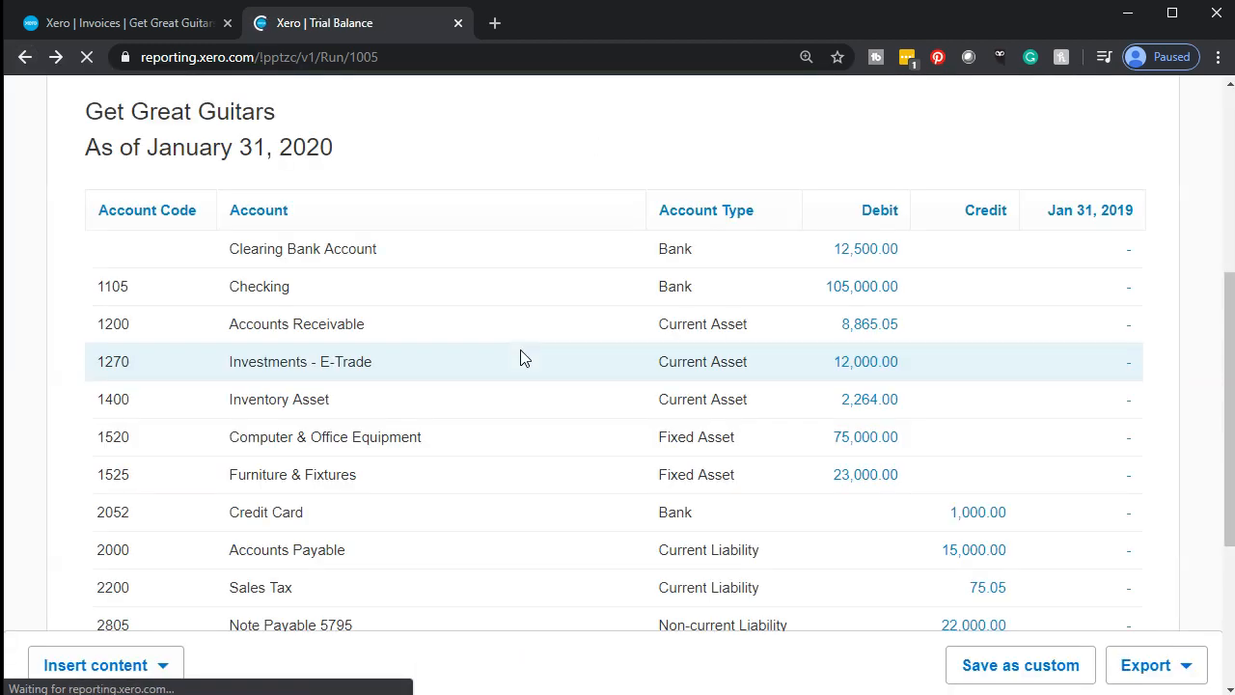
click(445, 375)
scroll(428, 374, up, 1)
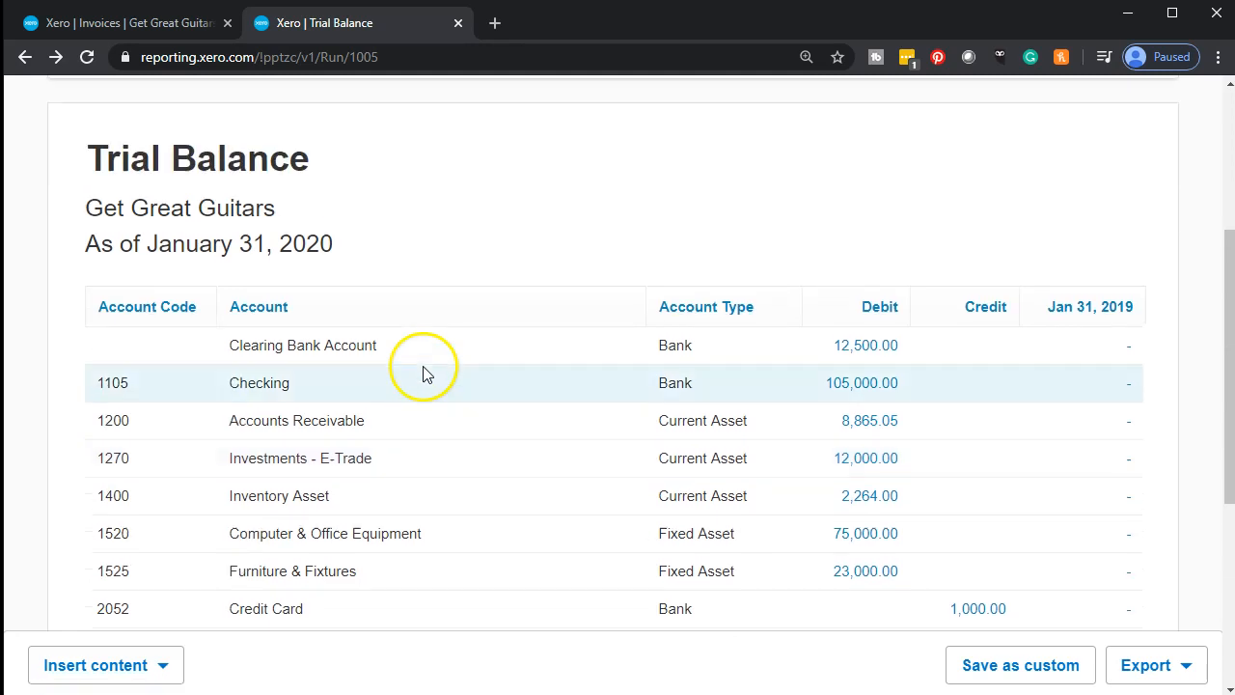
scroll(425, 376, down, 1)
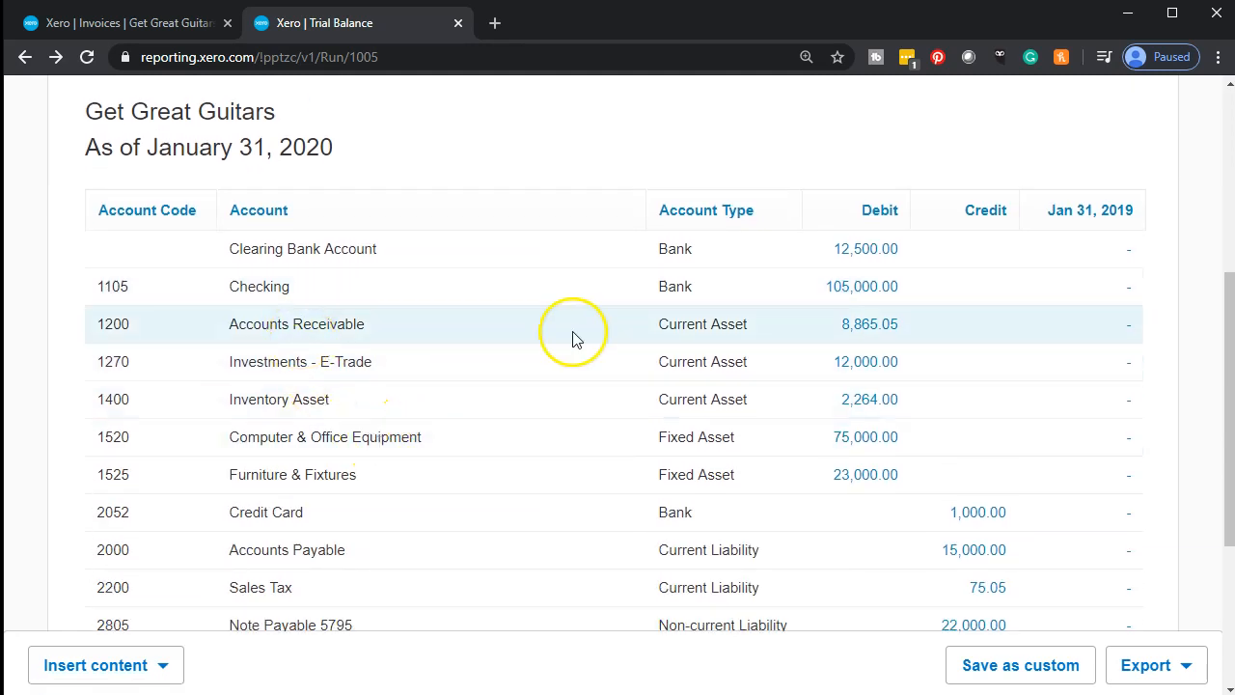
Step: Review the January 2020 transactions behind the Accounts Receivable balance and return to the Trial Balance
click(885, 343)
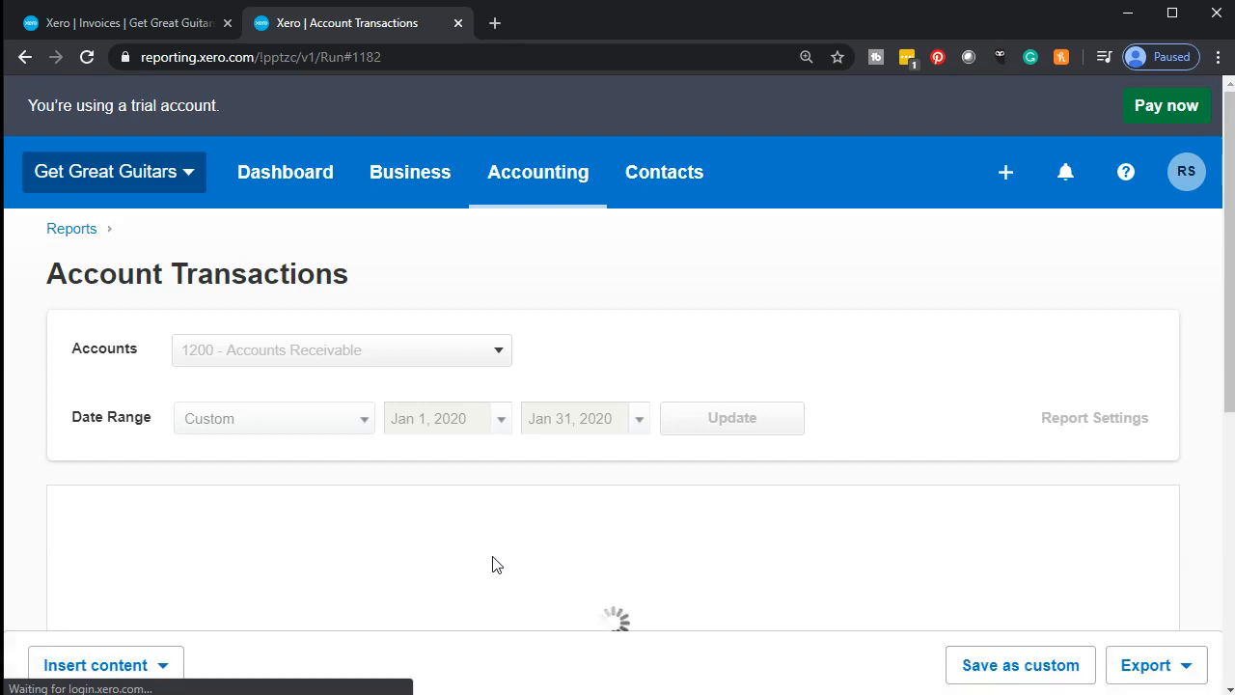
scroll(490, 560, down, 5)
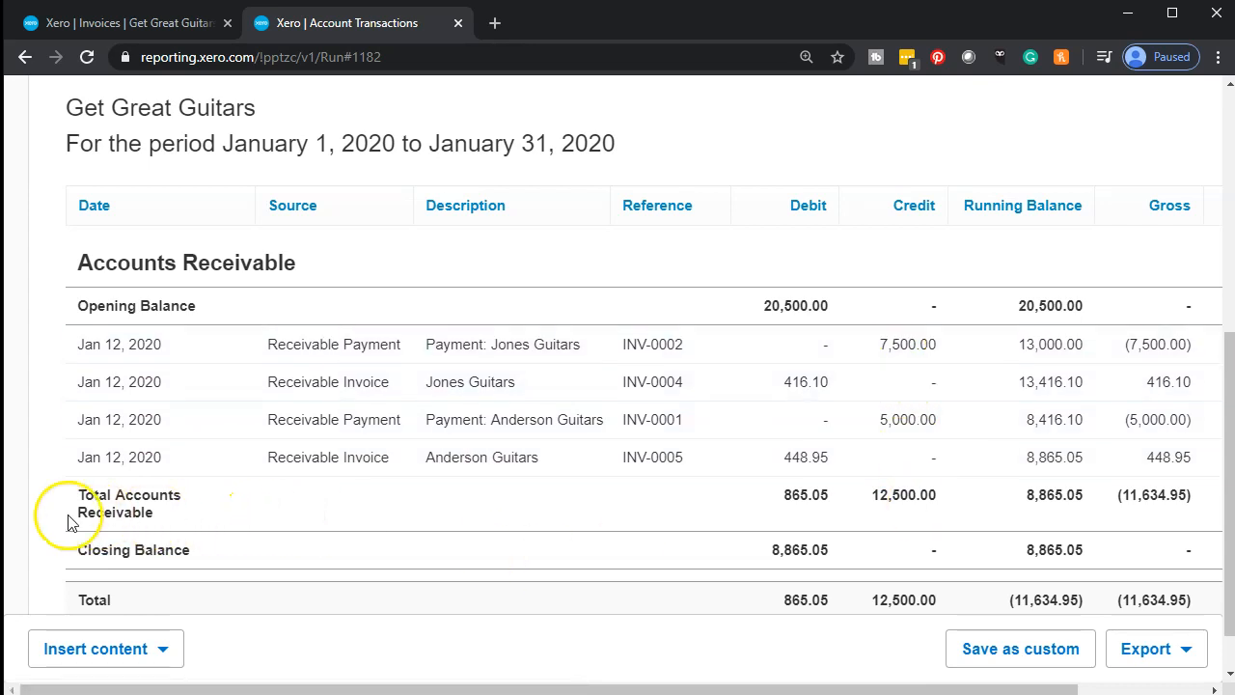
scroll(77, 521, up, 5)
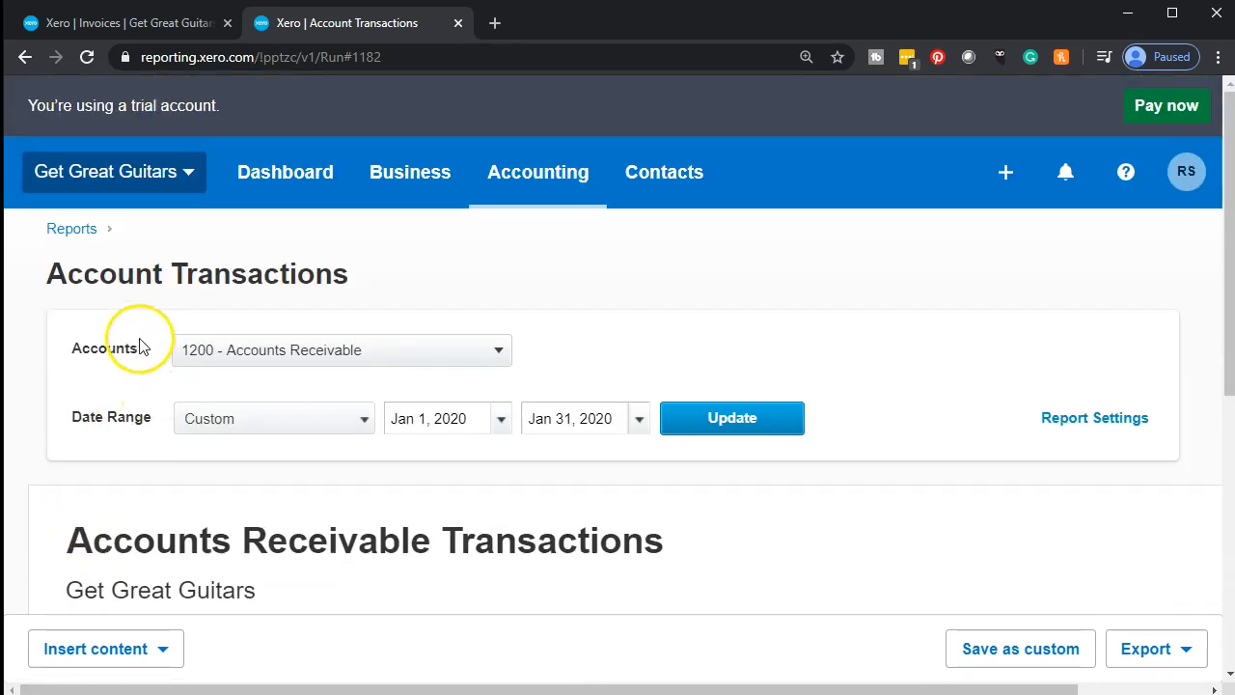
click(26, 60)
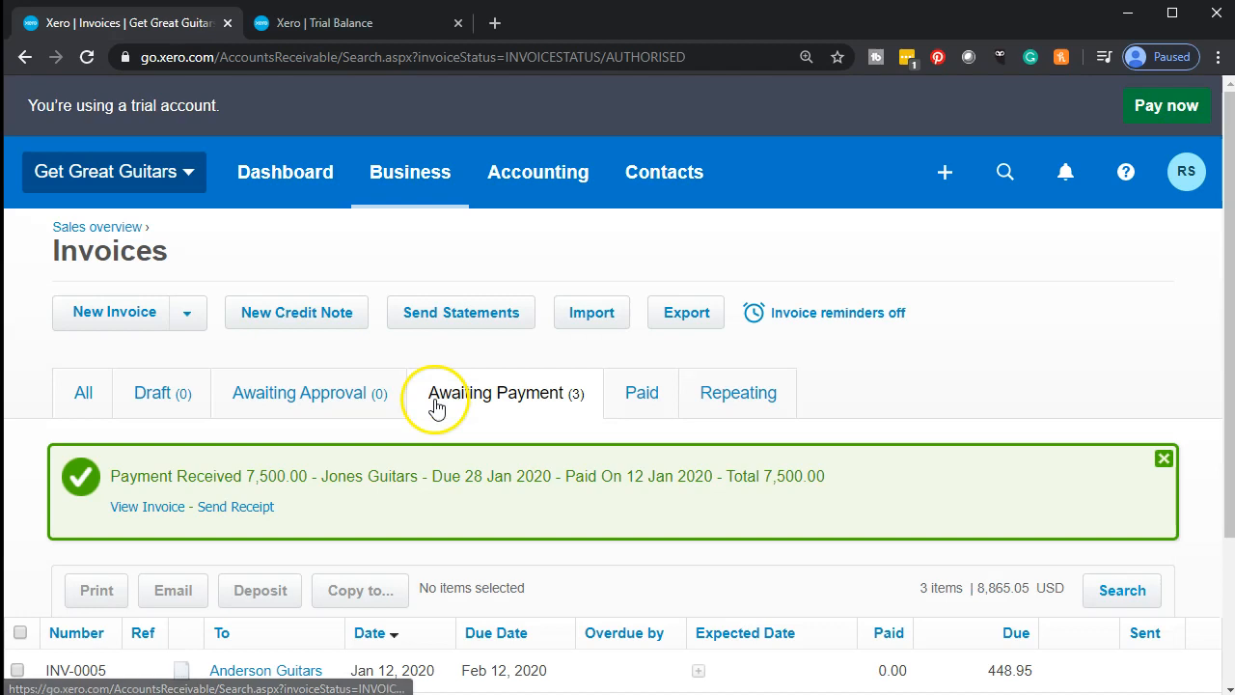
Step: Return to the dashboard in the invoices browser tab and examine the Clearing Bank Account summary
click(297, 191)
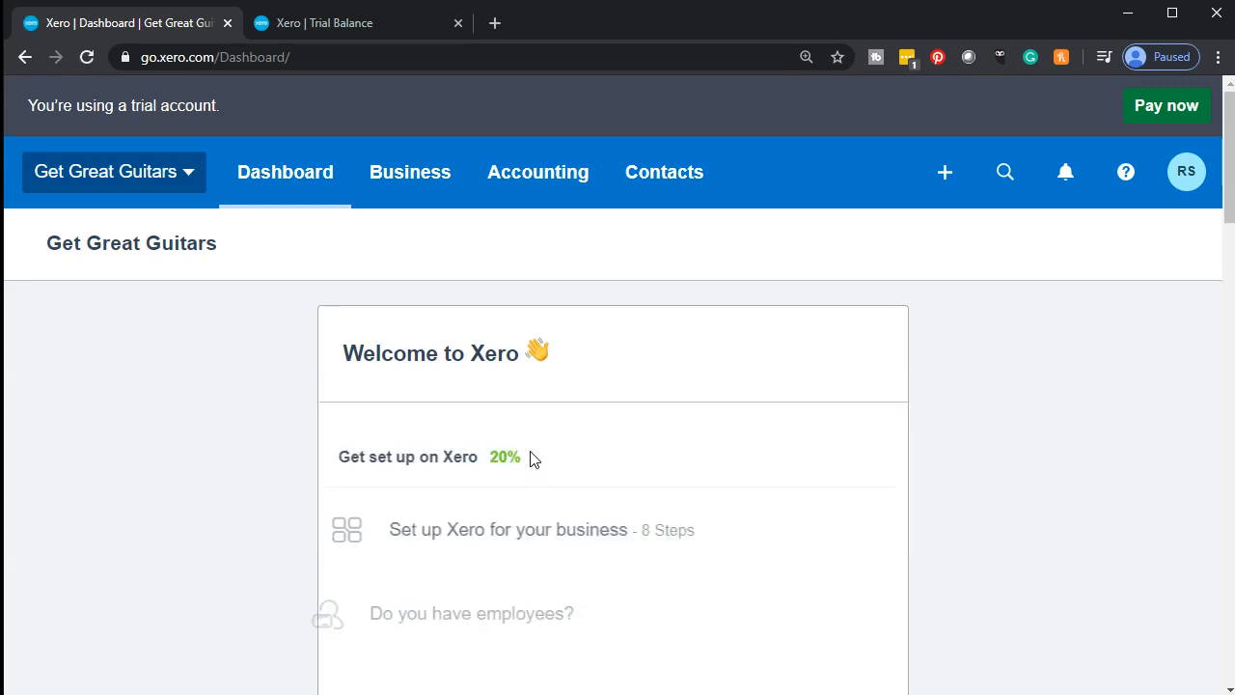
scroll(529, 459, down, 7)
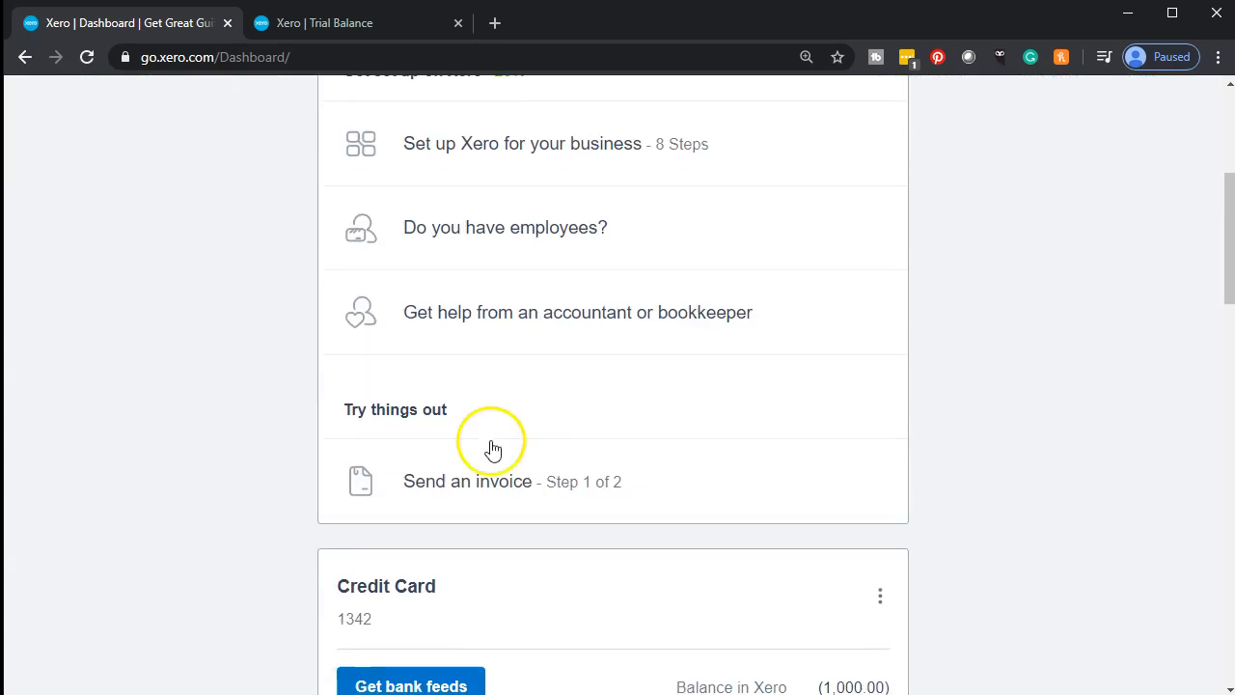
key(ctrl+minus)
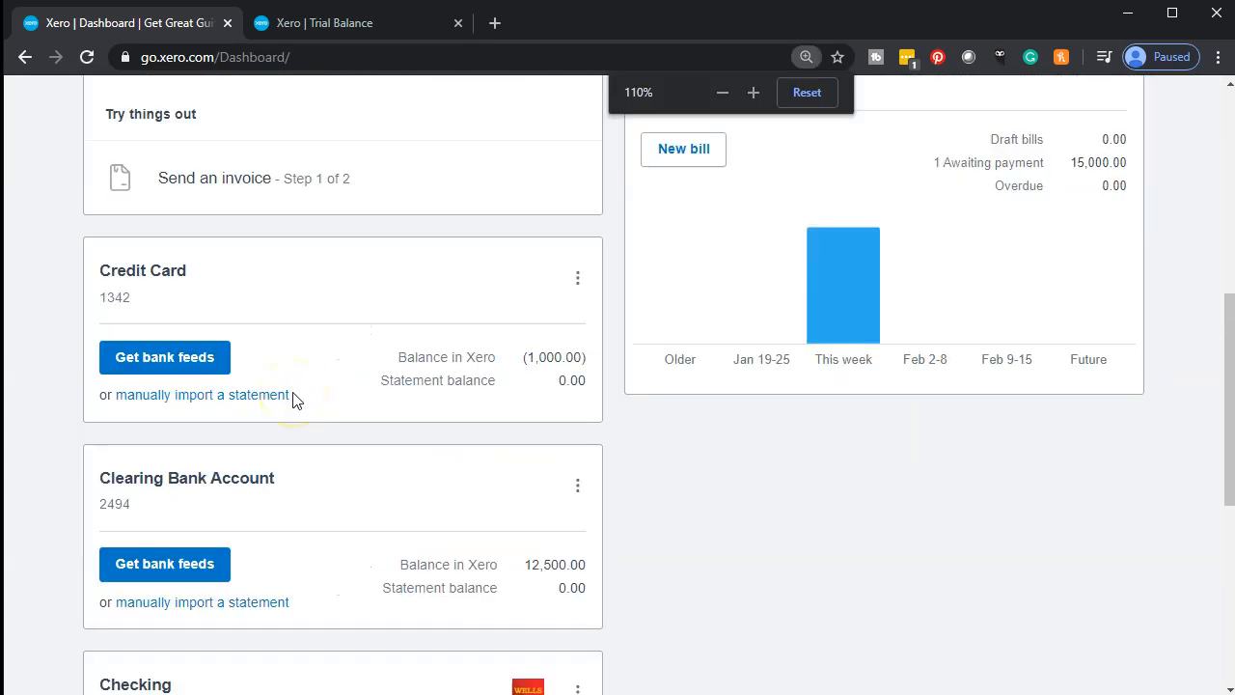
Step: Open Smith Guitars' overdue invoice INV-0003 from the invoices awaiting payment
scroll(592, 544, up, 3)
scroll(644, 497, up, 3)
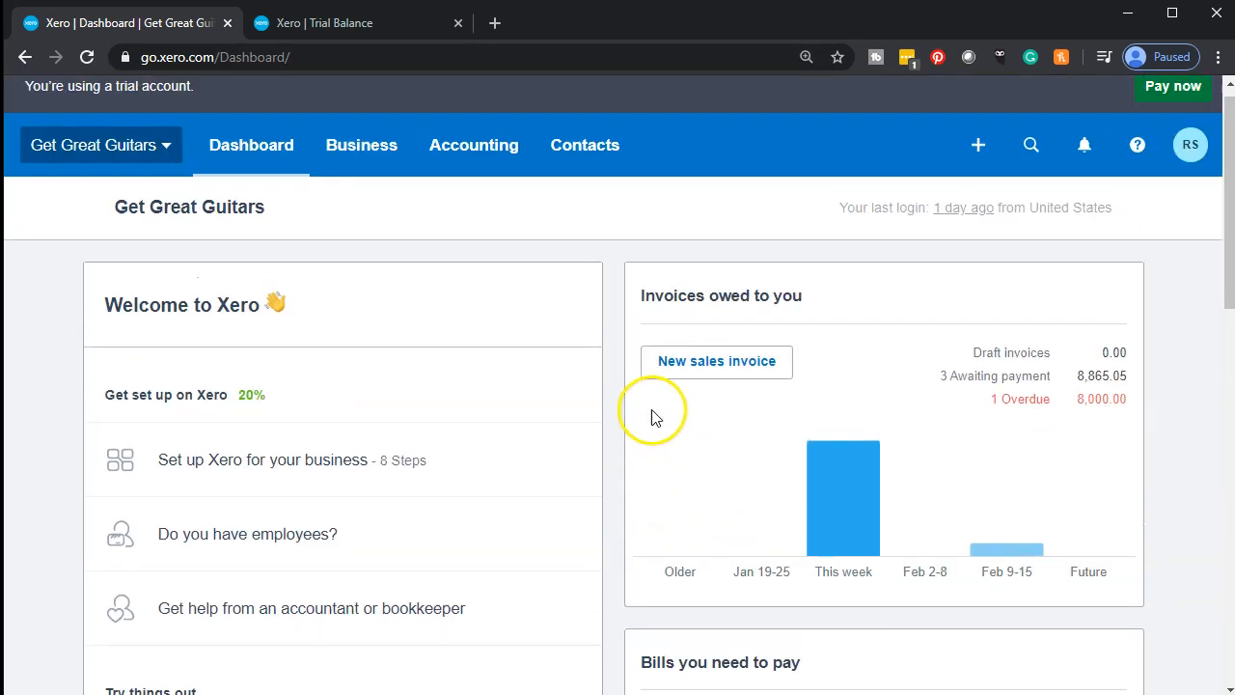
click(670, 307)
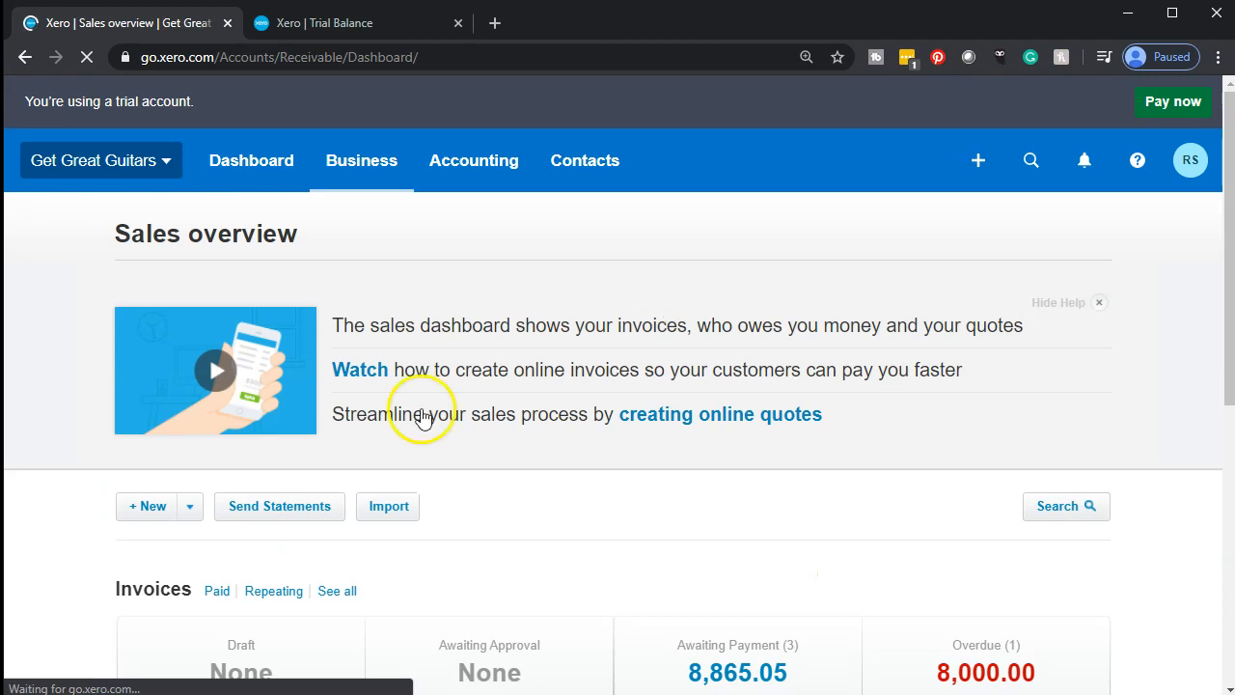
scroll(422, 416, down, 2)
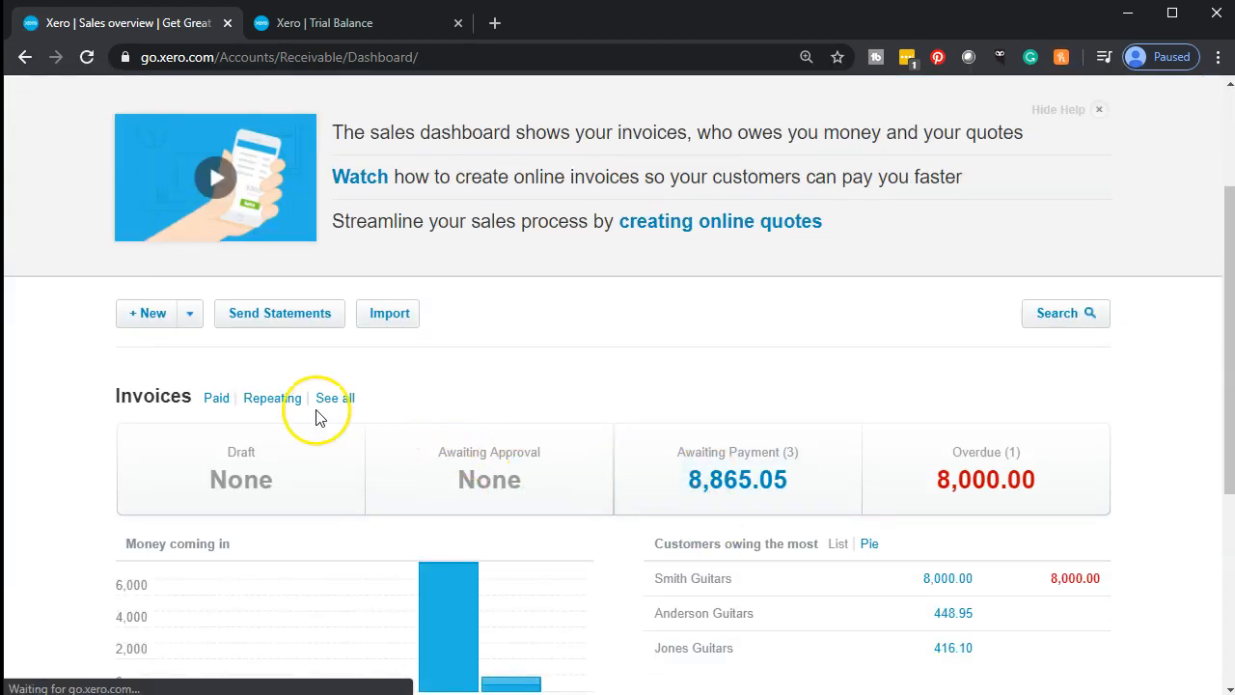
click(714, 483)
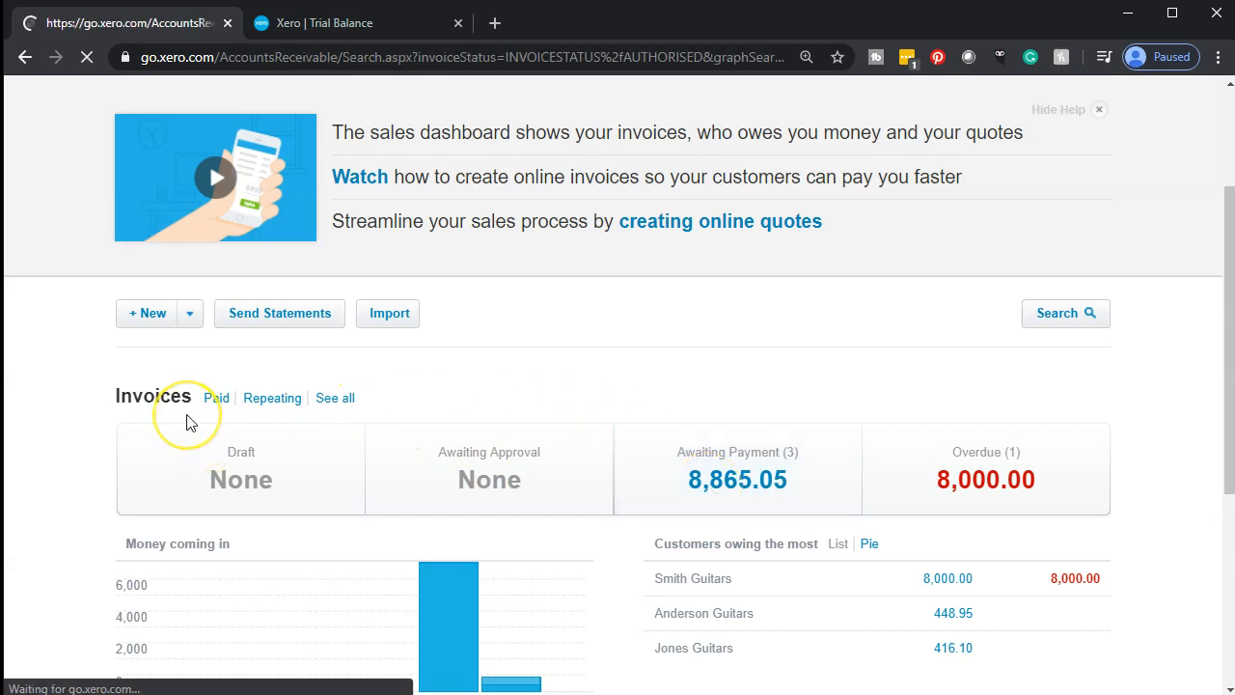
scroll(189, 422, down, 1)
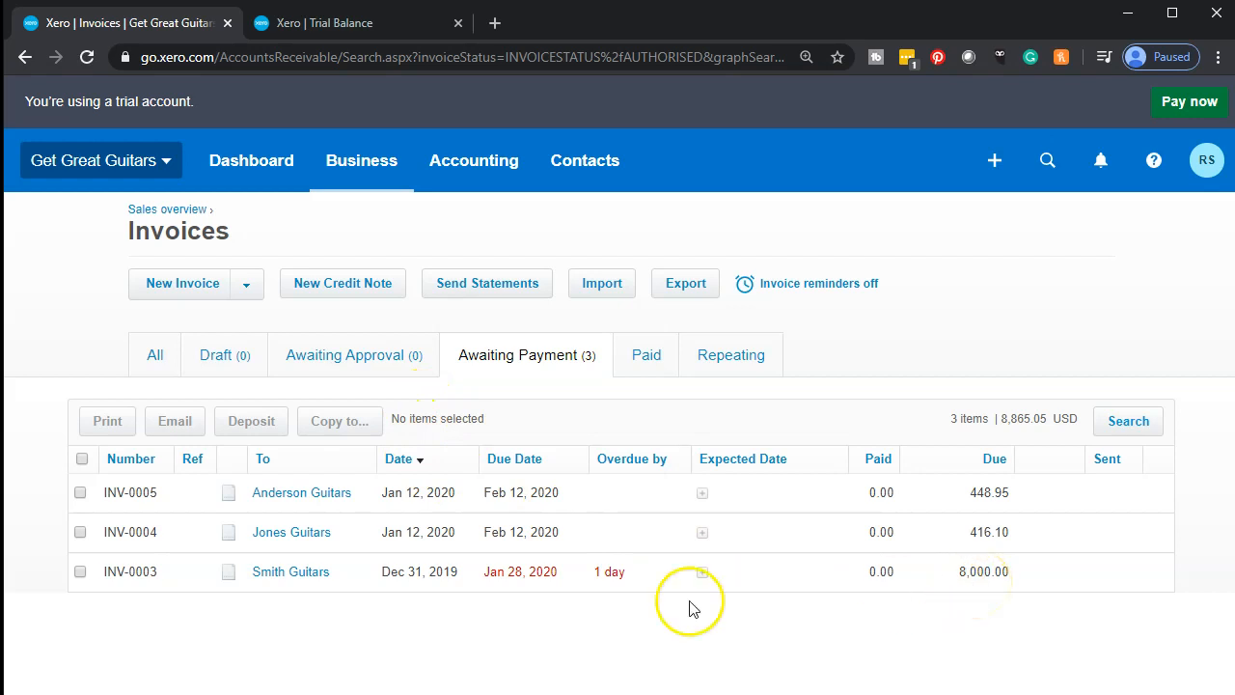
click(131, 574)
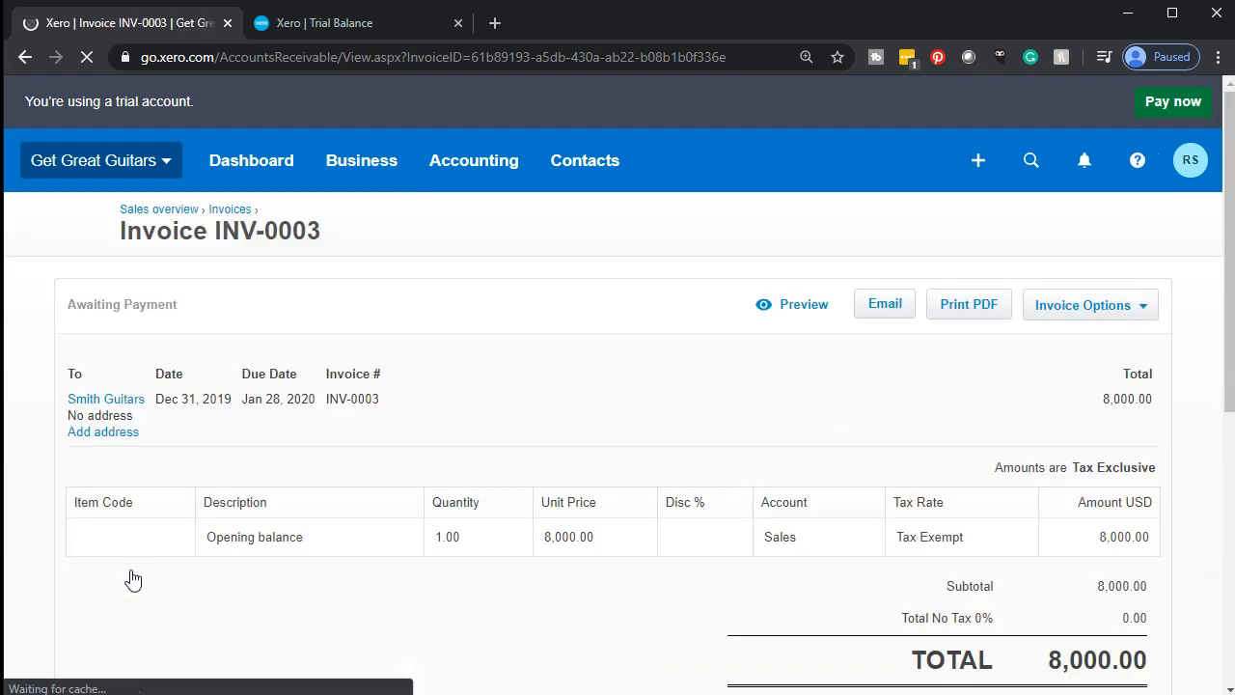
Step: Record the full 8,000.00 payment on invoice INV-0003, dated Jan 13, 2020 and paid to the Clearing Bank Account
scroll(242, 460, down, 4)
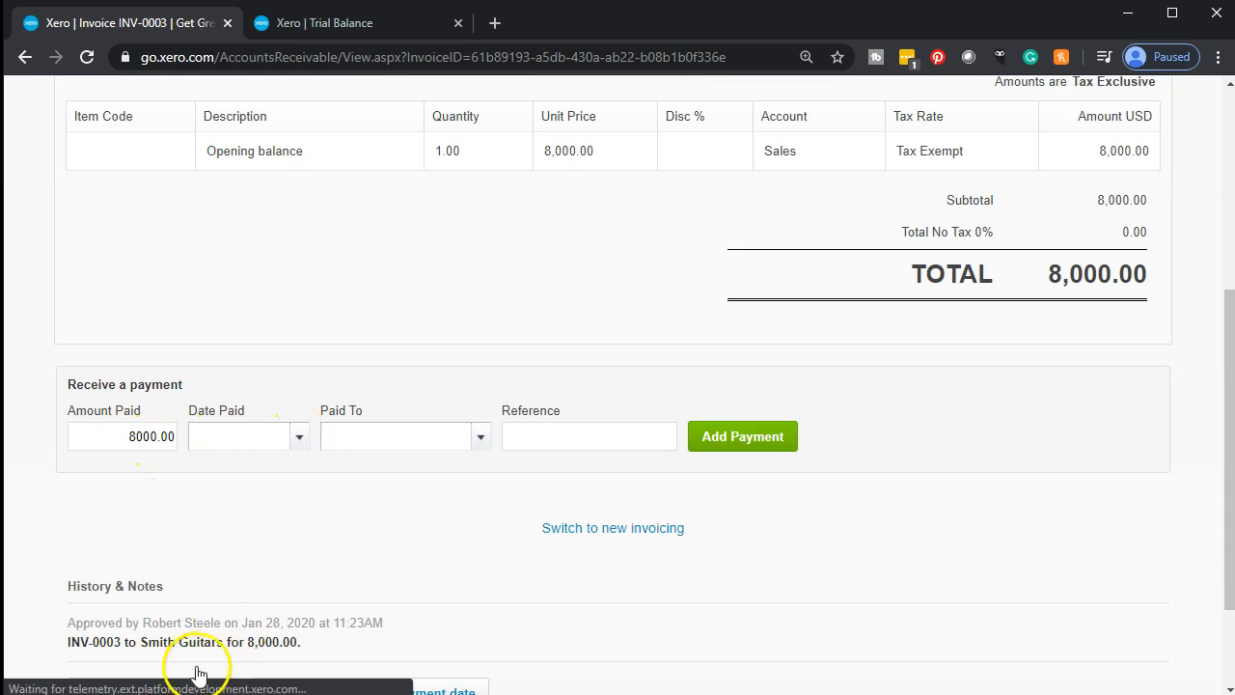
click(302, 436)
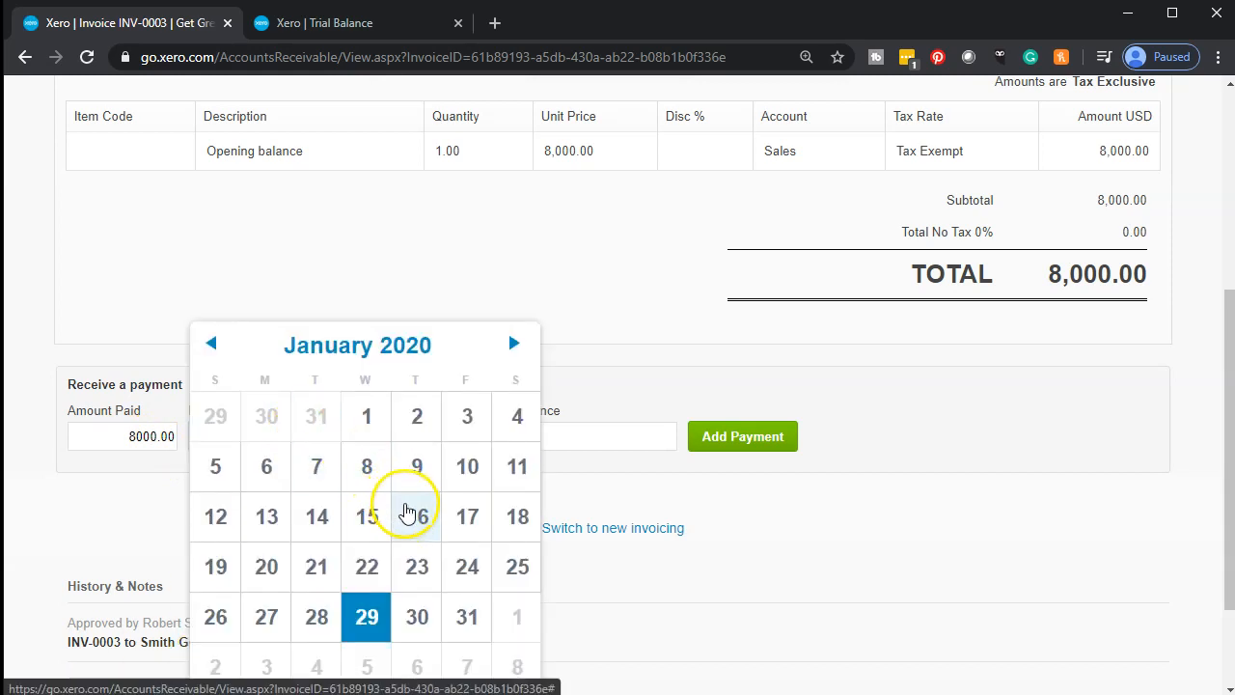
click(269, 514)
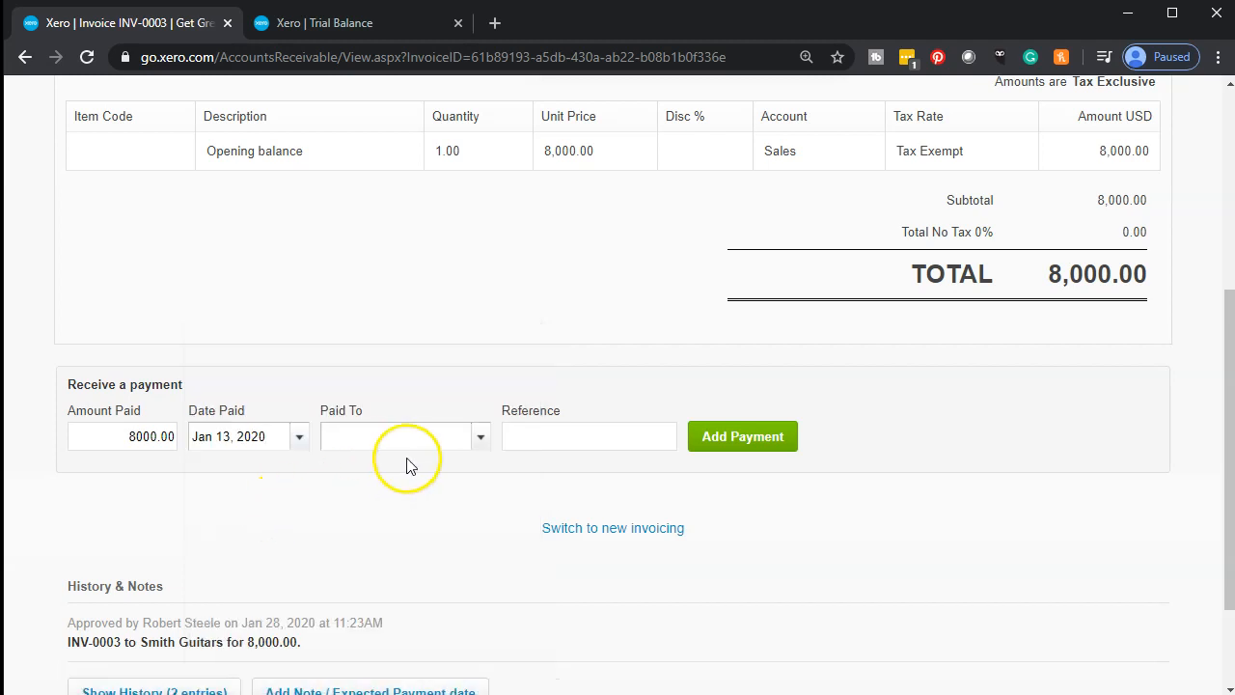
click(480, 439)
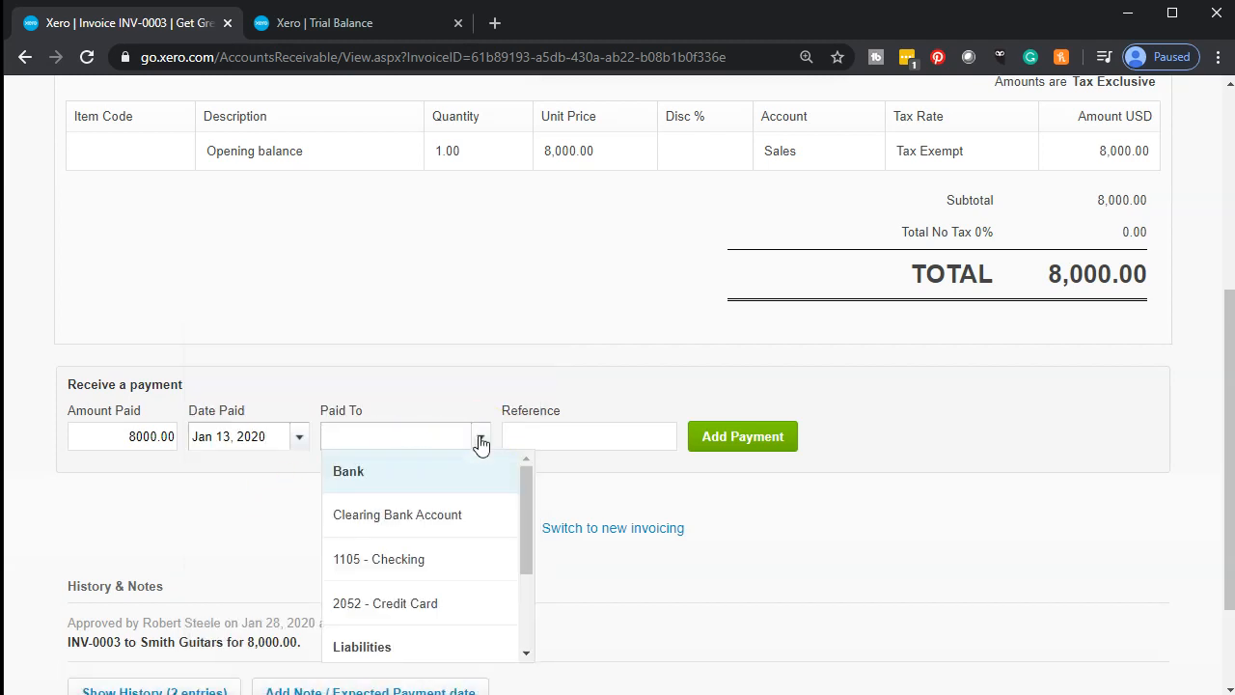
click(446, 521)
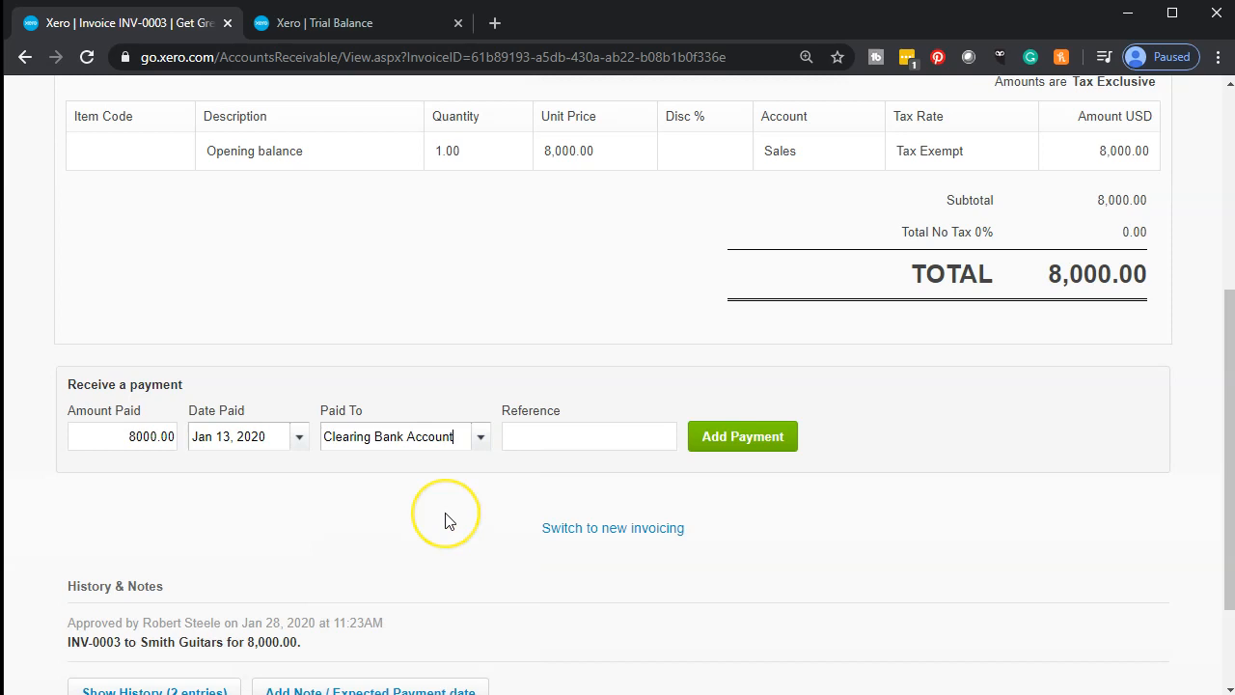
click(712, 456)
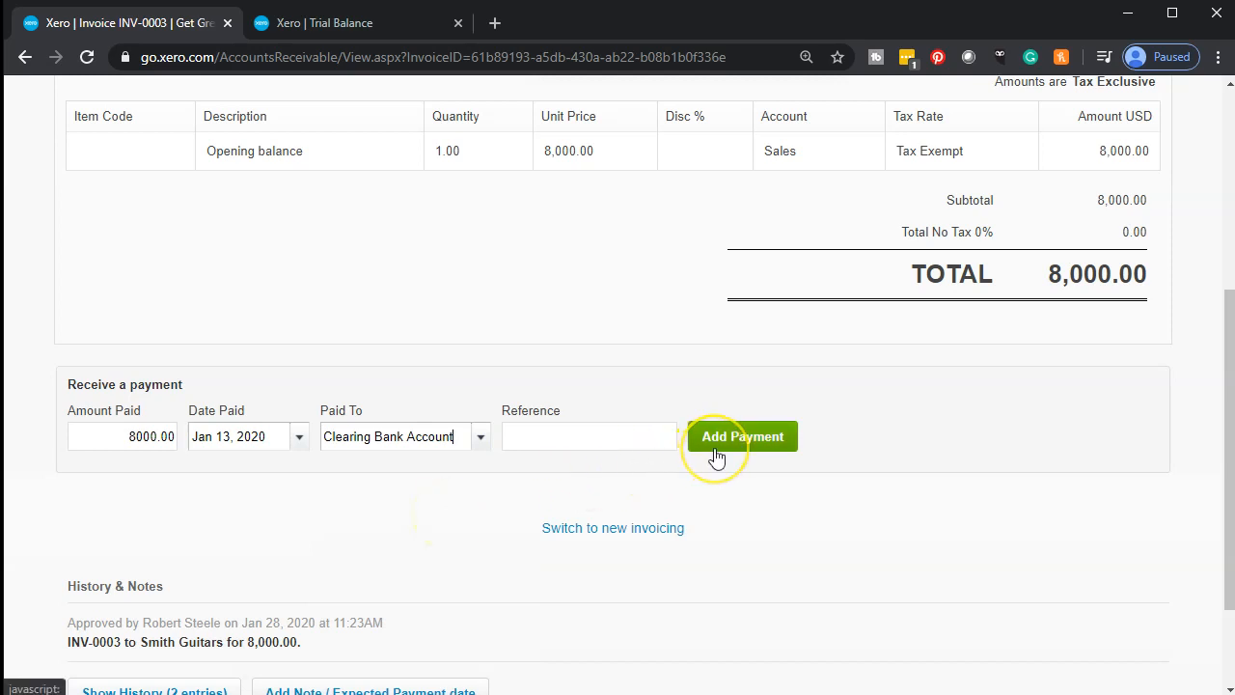
click(714, 448)
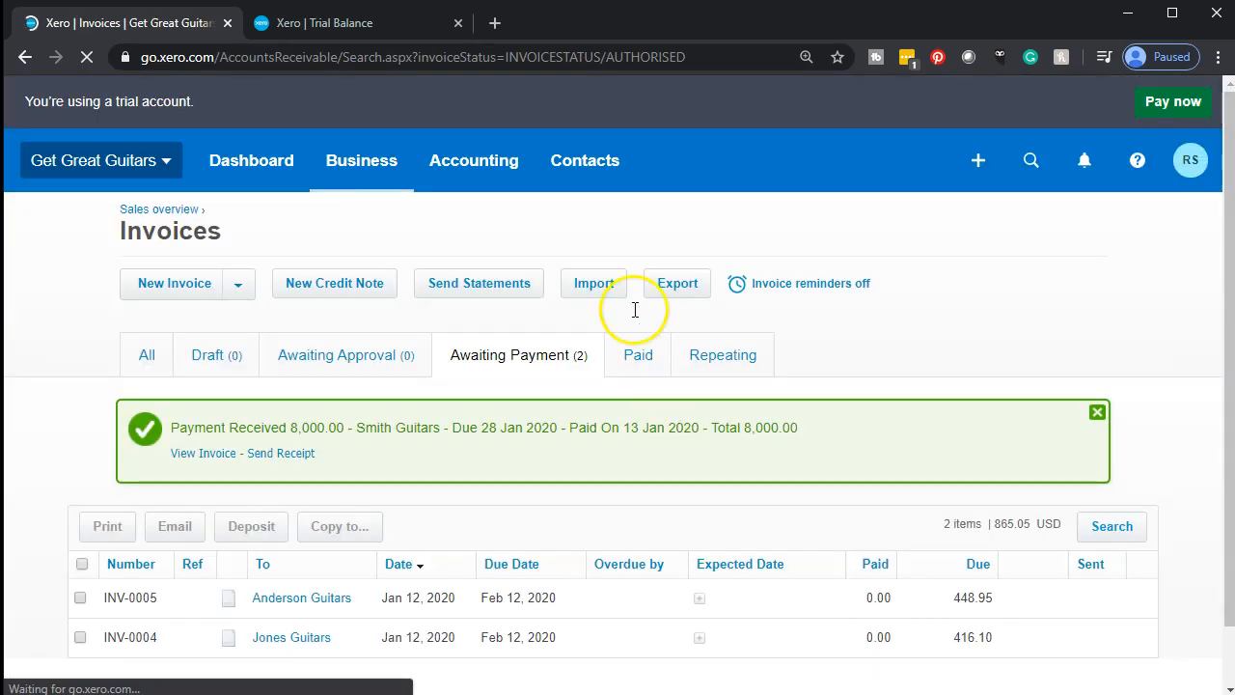
Step: Update the Jan 31, 2020 Trial Balance report to include the Smith Guitars payment
click(383, 27)
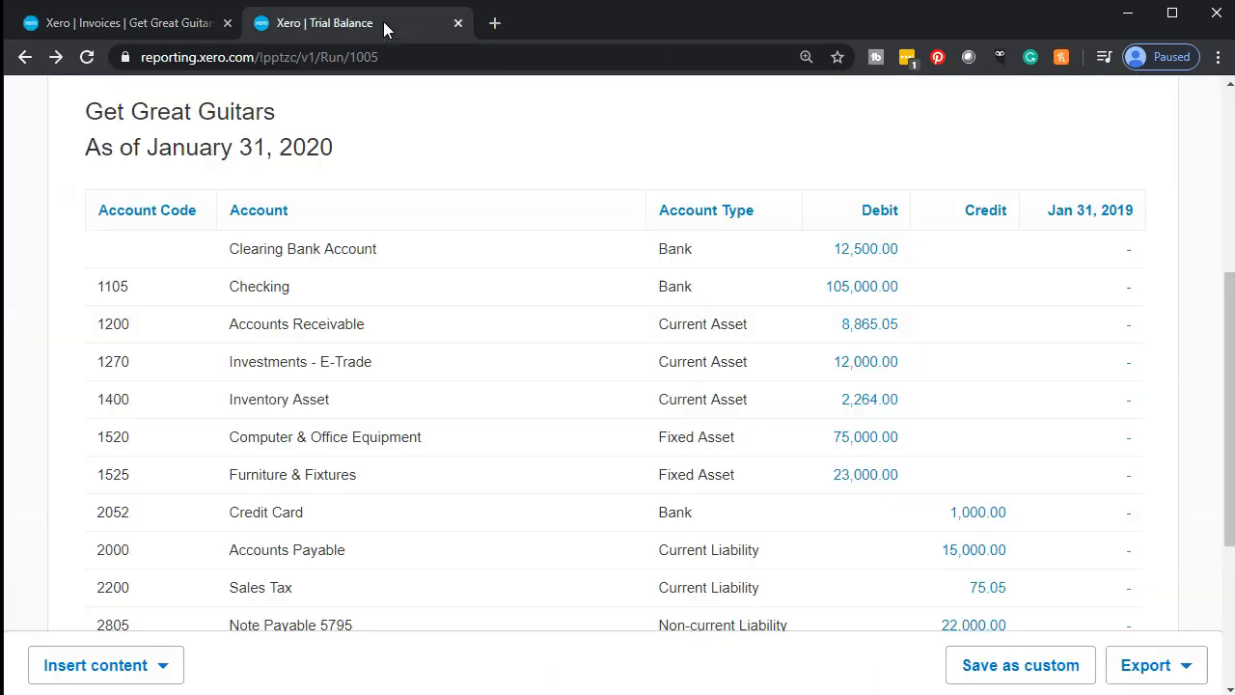
scroll(395, 215, up, 3)
click(593, 226)
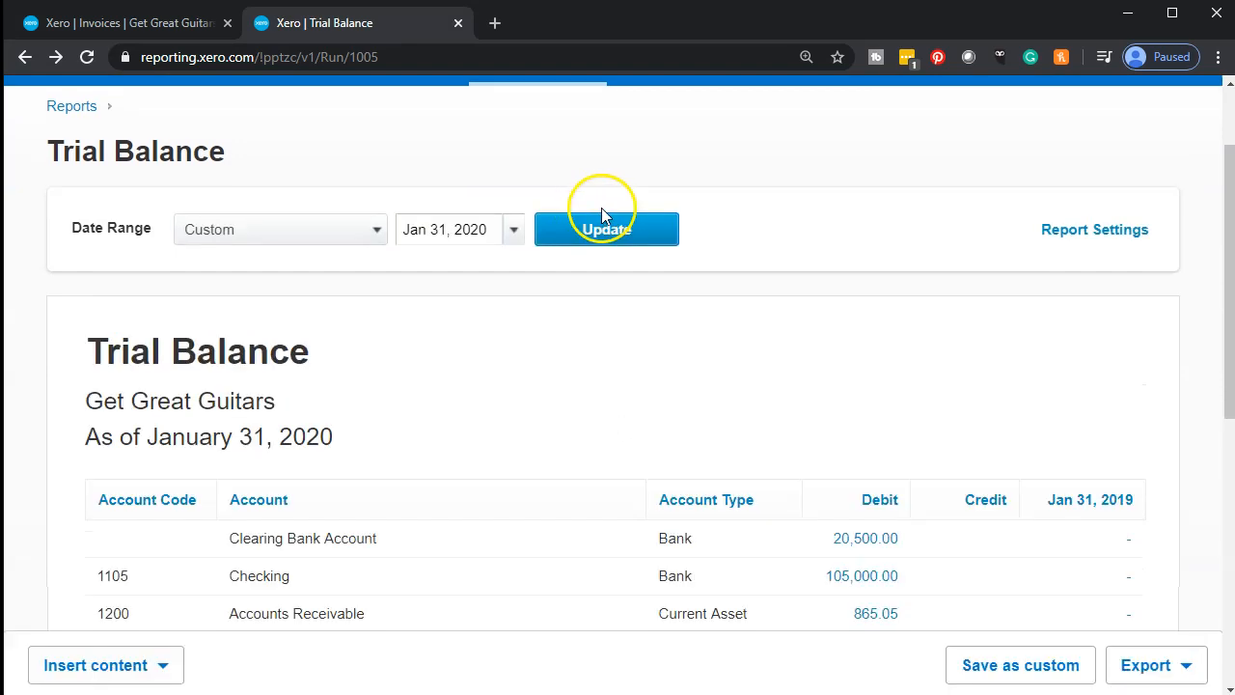
scroll(637, 280, down, 3)
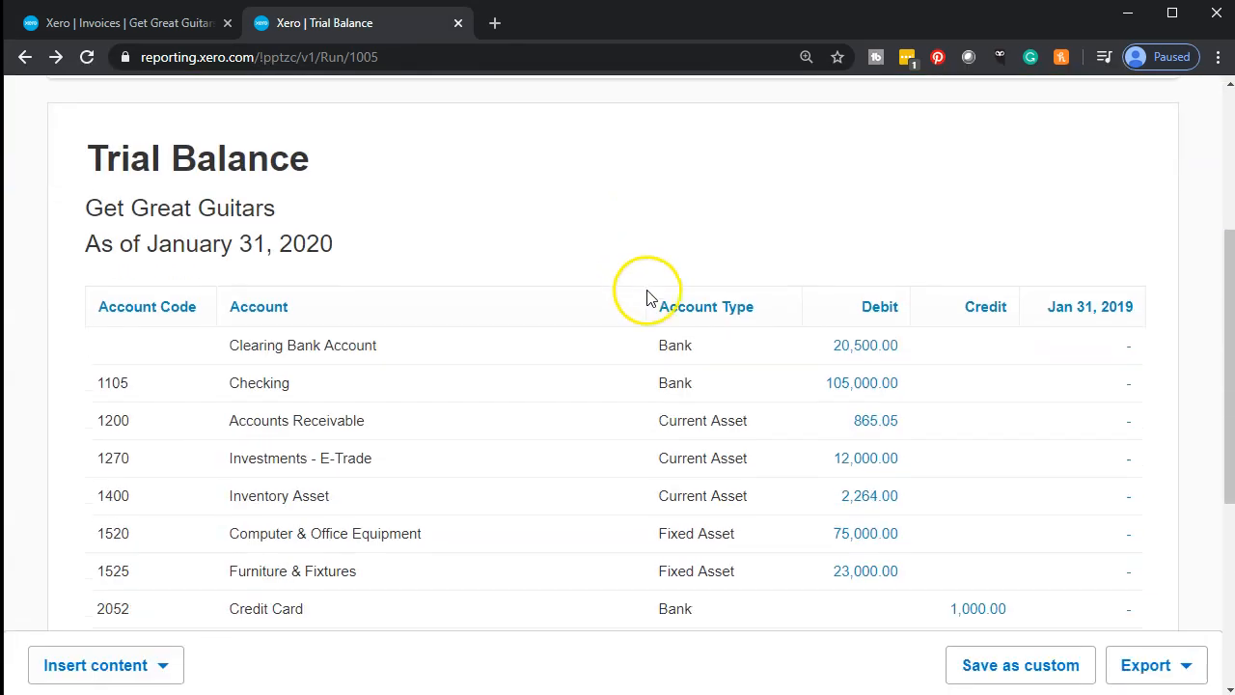
Step: Review the January 2020 transactions behind the Clearing Bank Account balance and return to the Trial Balance
click(890, 350)
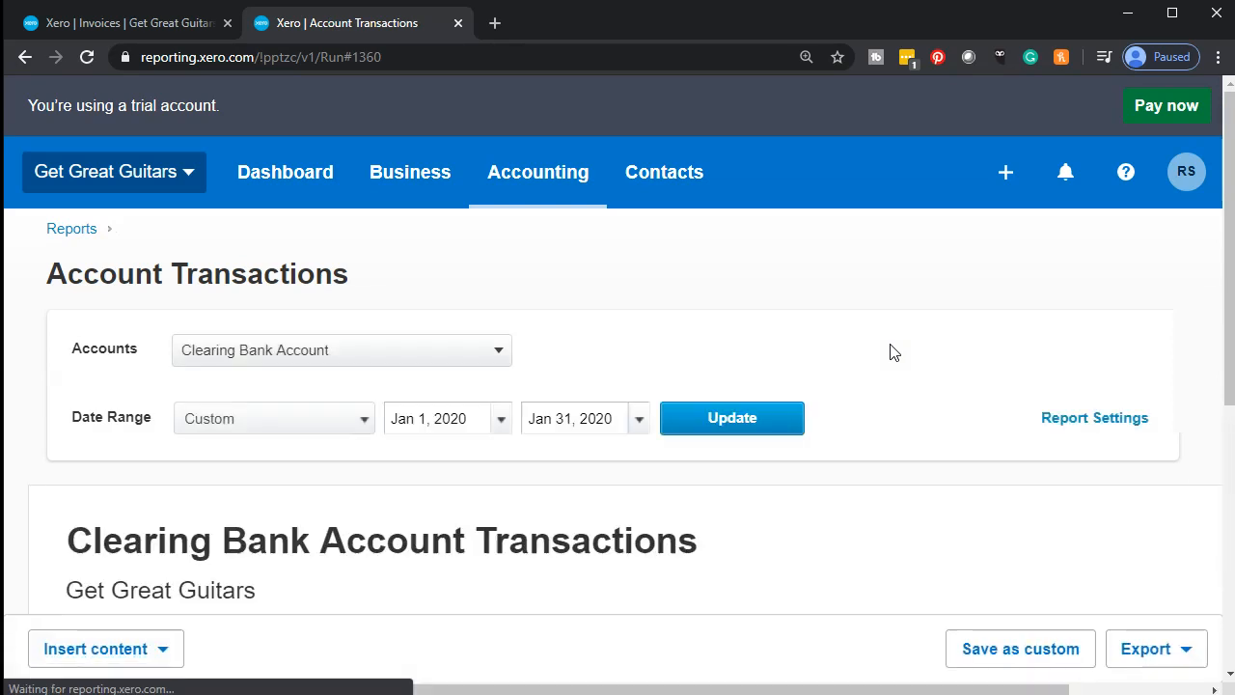
scroll(890, 350, down, 4)
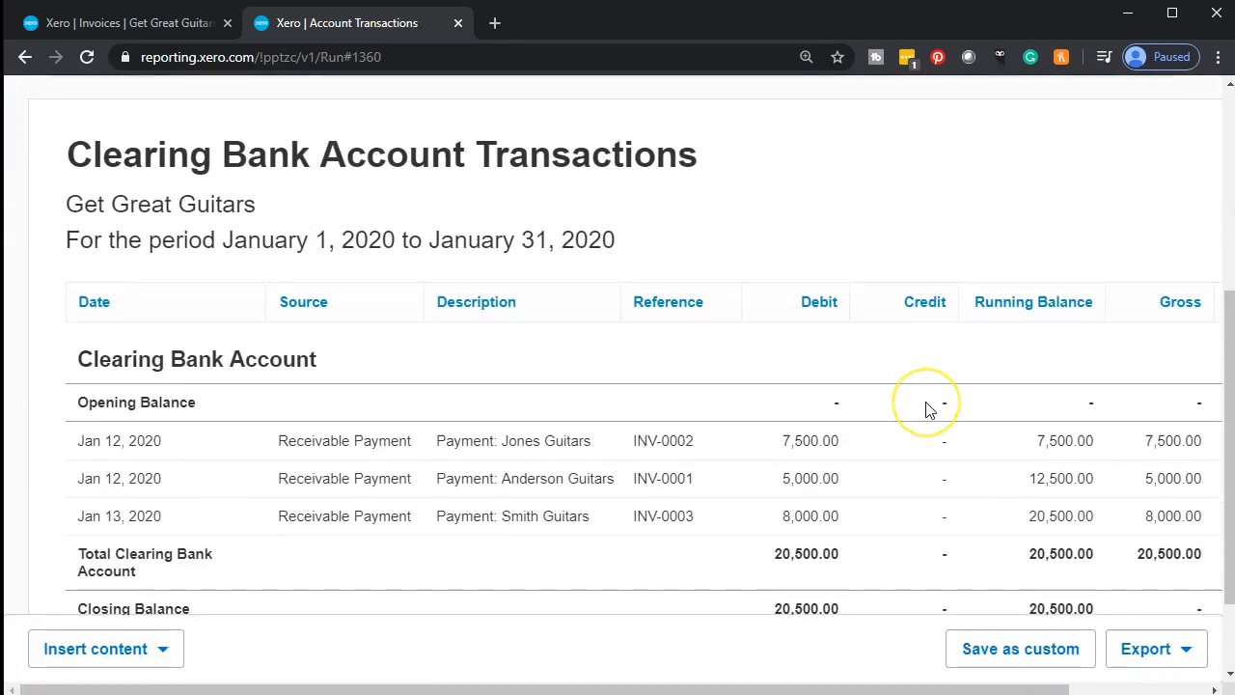
scroll(926, 409, down, 1)
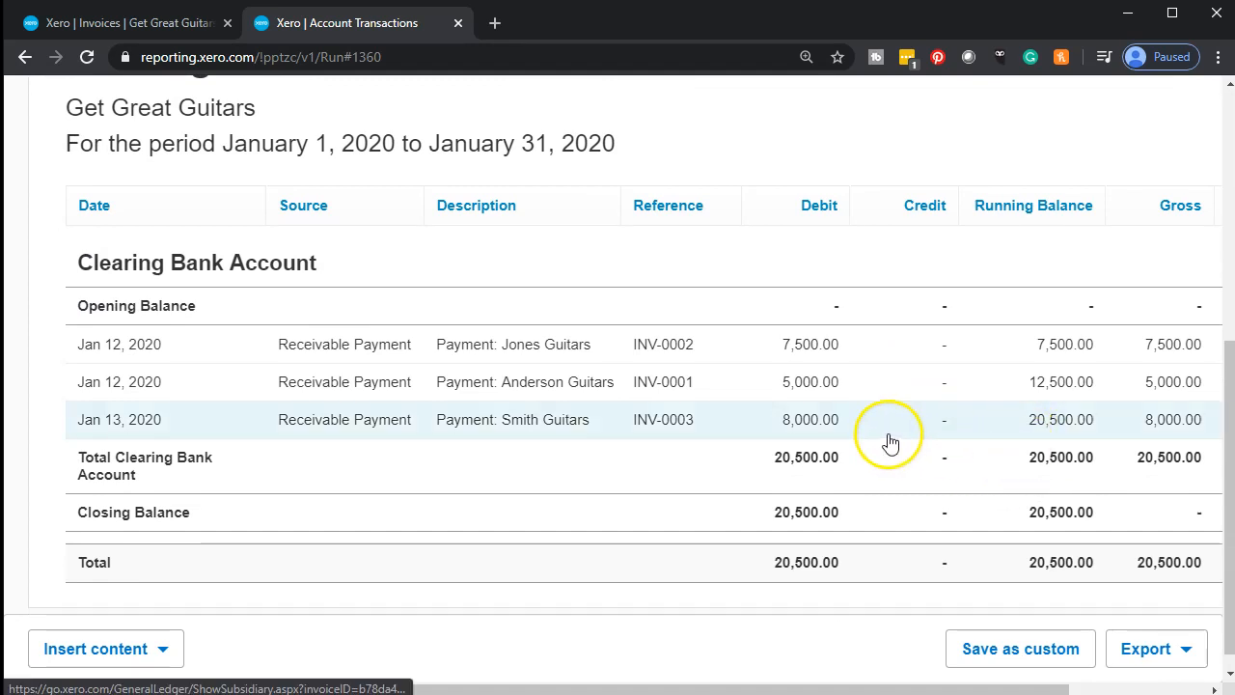
scroll(797, 441, up, 4)
click(25, 57)
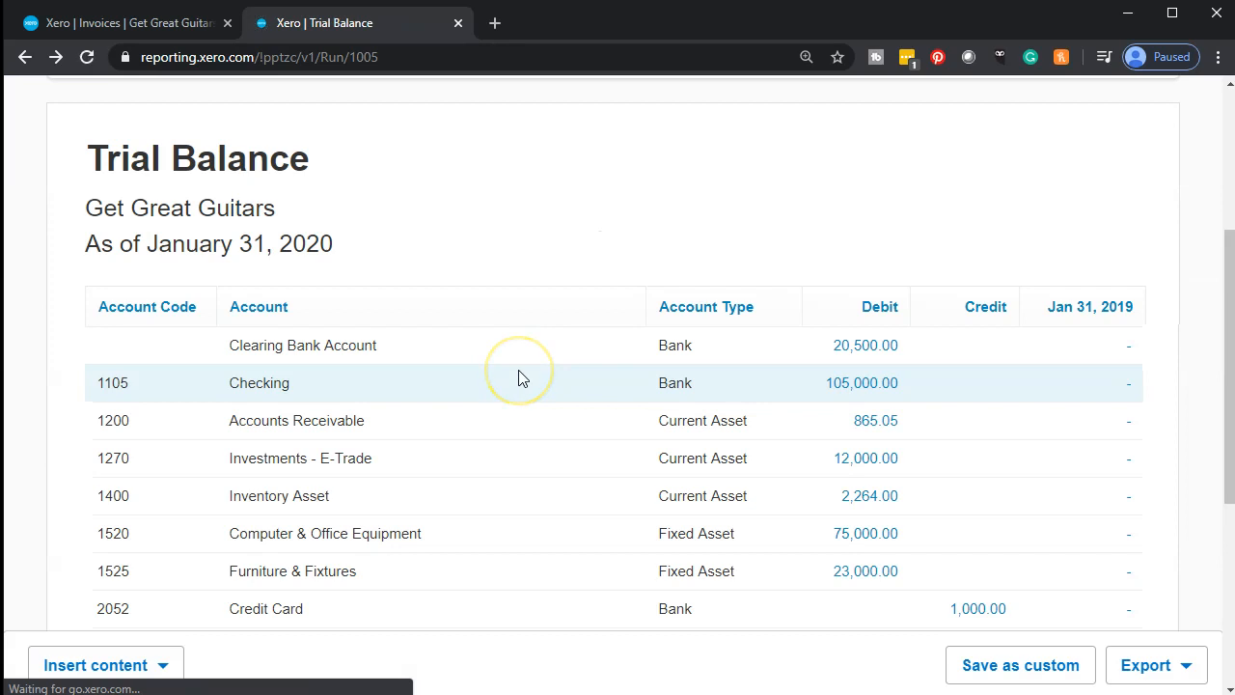
Step: Review the Accounts Receivable transactions, including the INV-0003 payment, and return to the Trial Balance
click(873, 424)
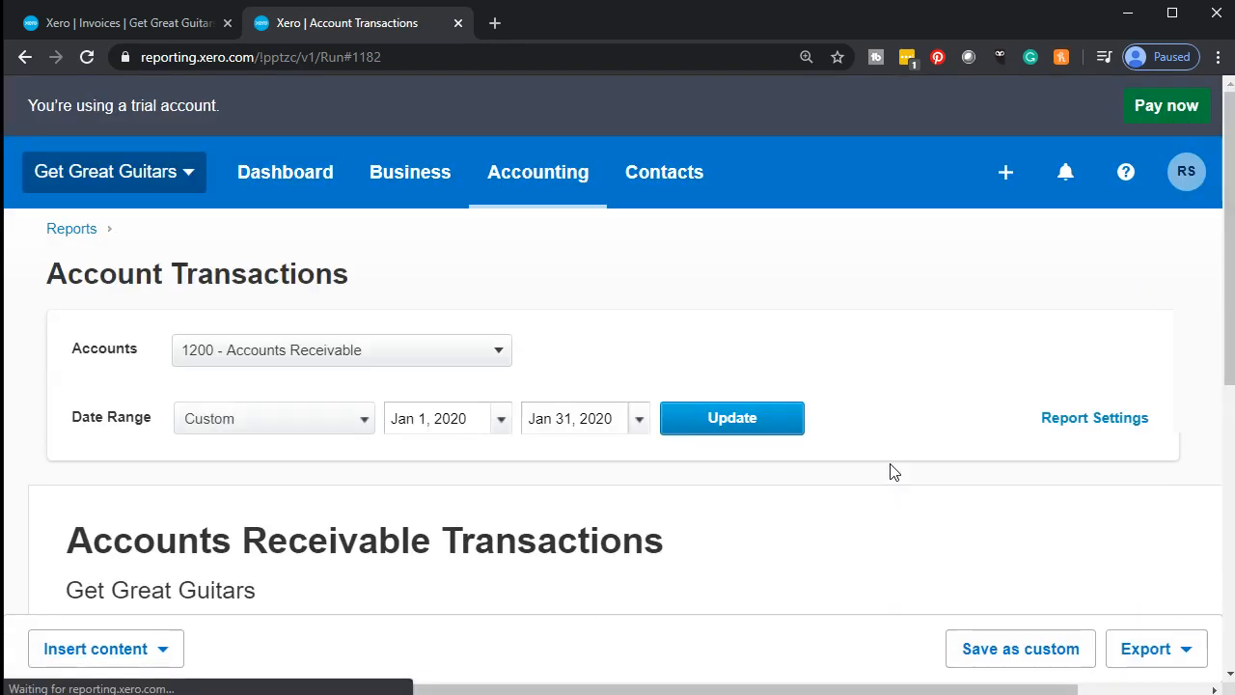
scroll(889, 471, down, 3)
scroll(890, 471, down, 2)
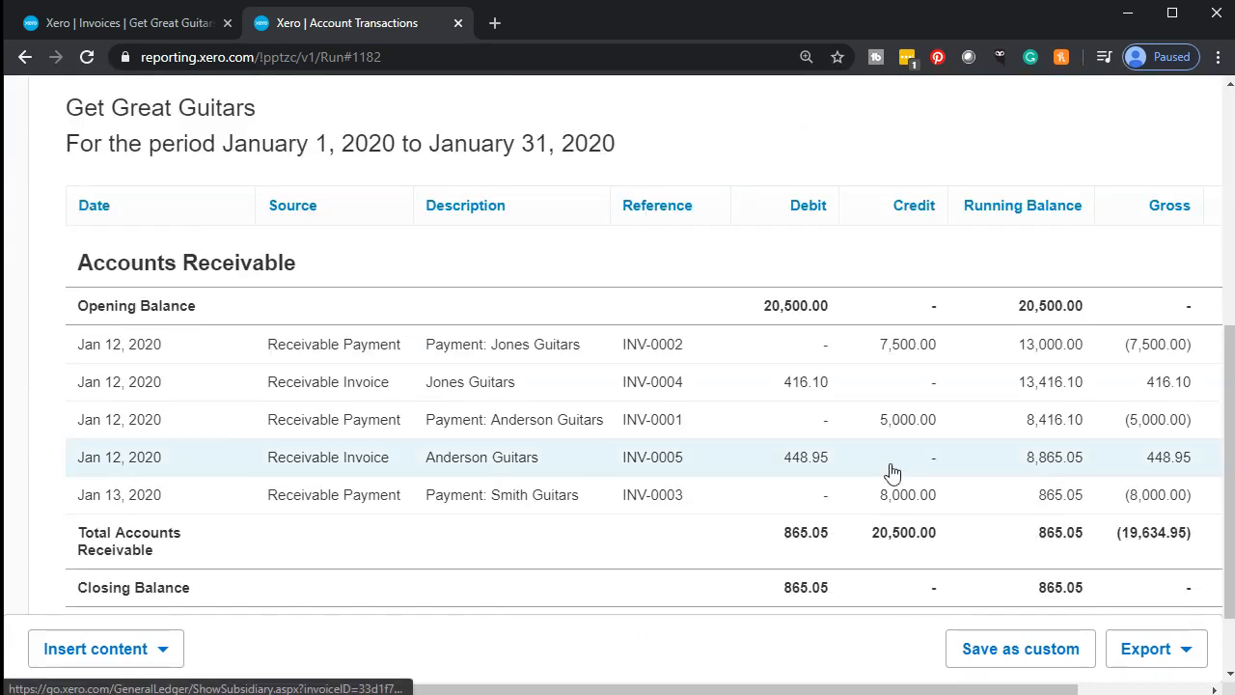
click(900, 503)
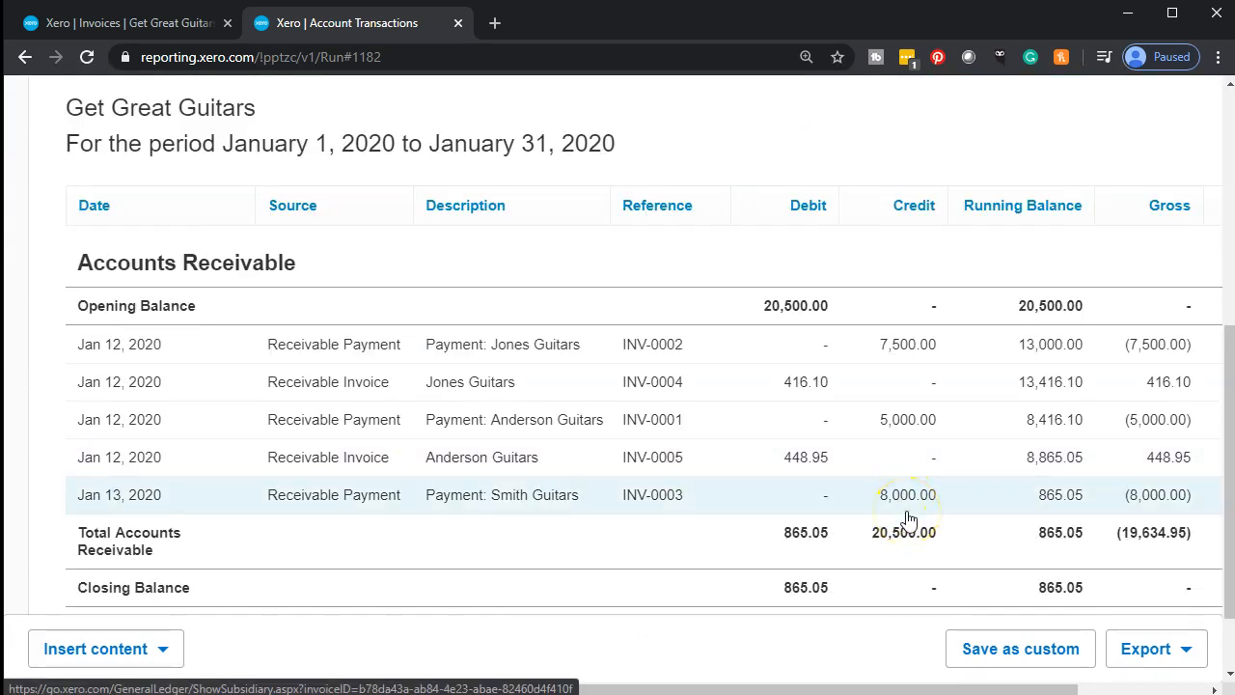
scroll(317, 455, up, 5)
click(26, 51)
Step: Open the Aged Receivables Detail report in the invoices browser tab and examine the outstanding customer invoices
click(94, 23)
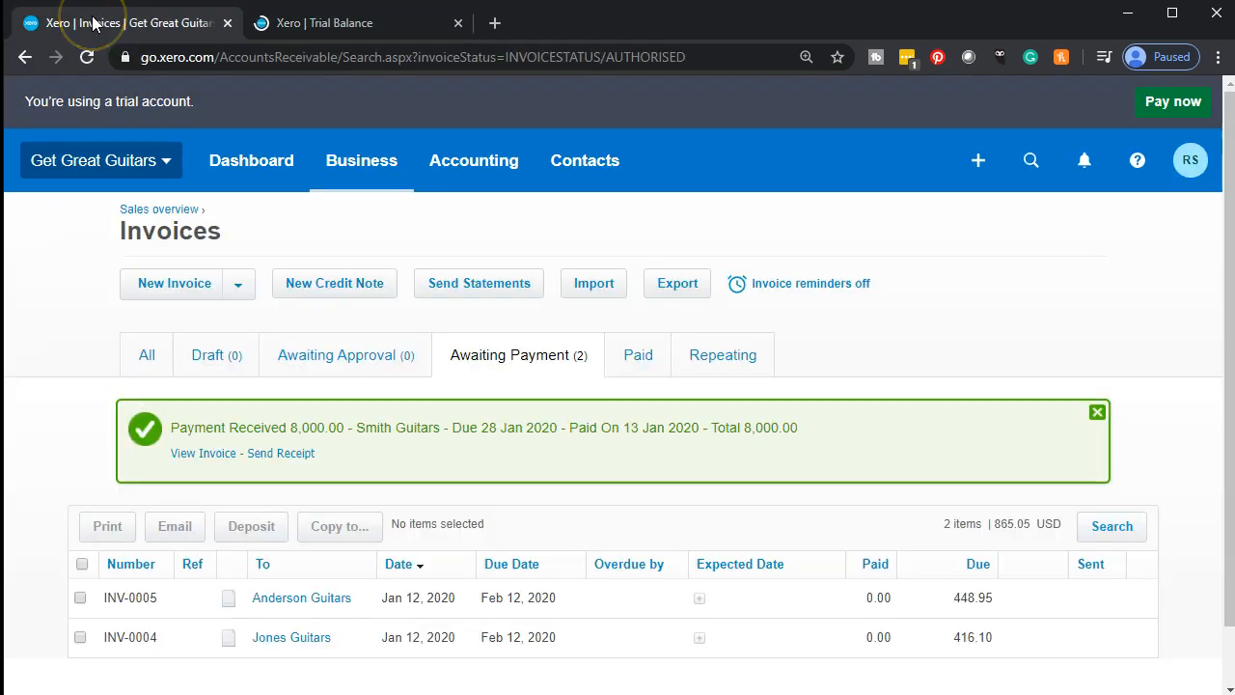
click(474, 174)
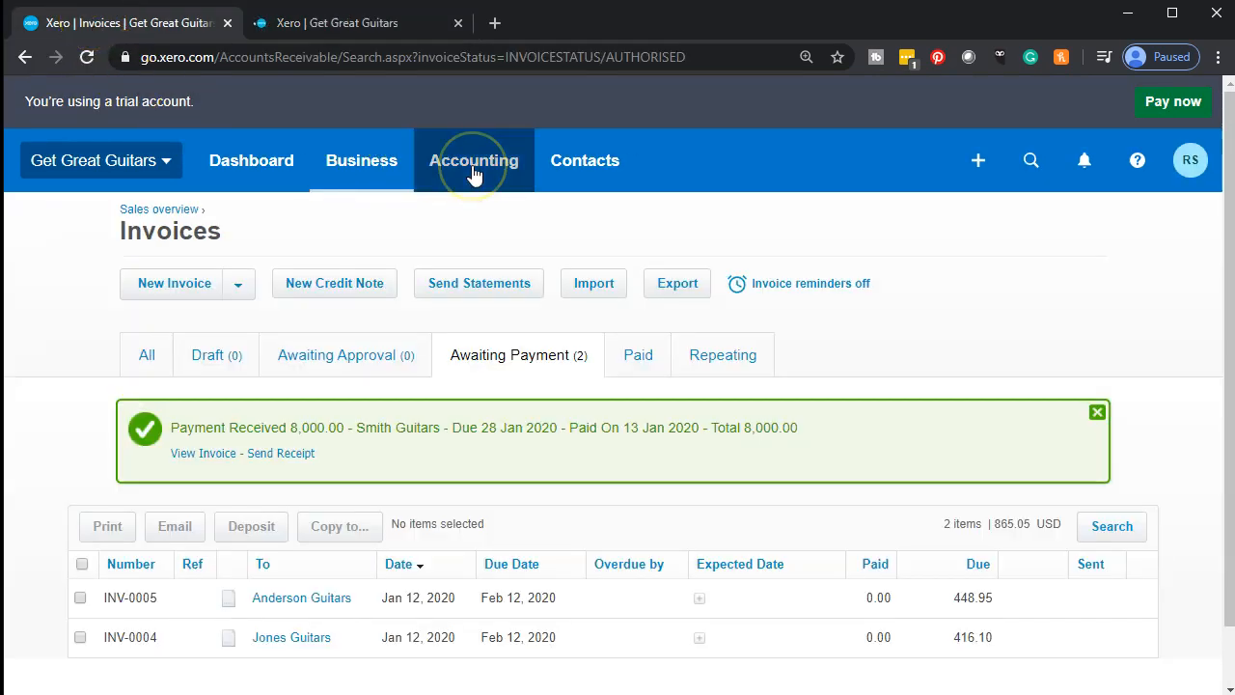
click(482, 276)
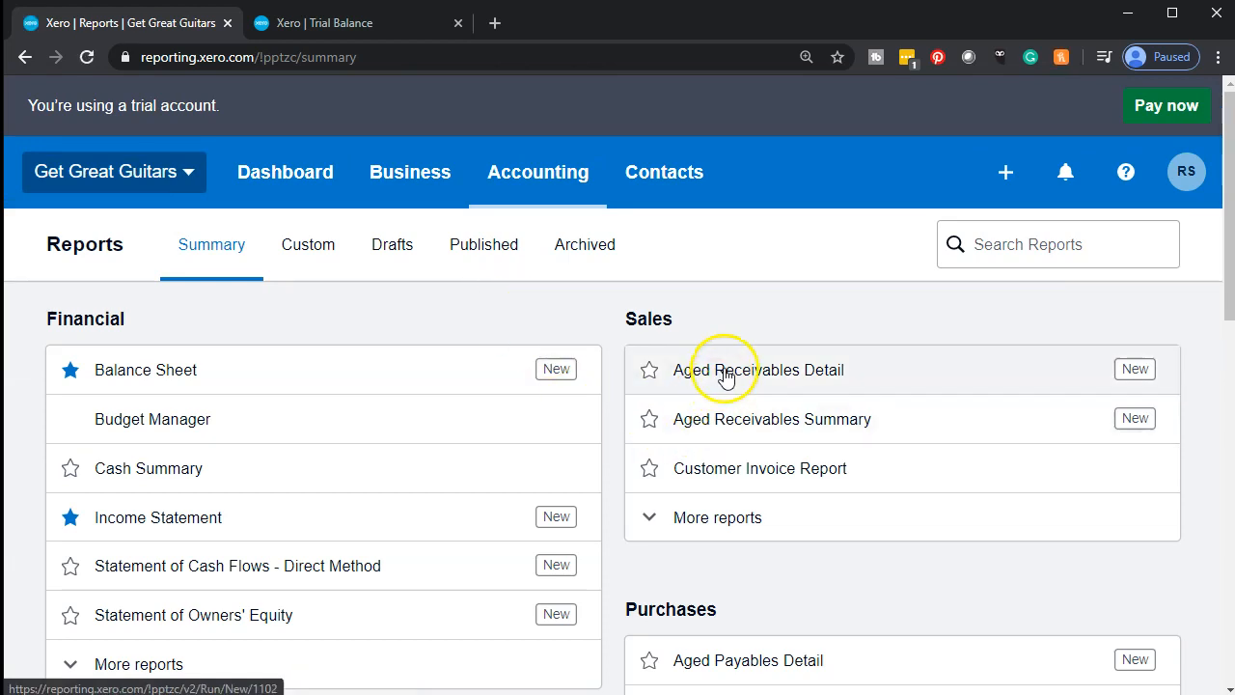
click(870, 371)
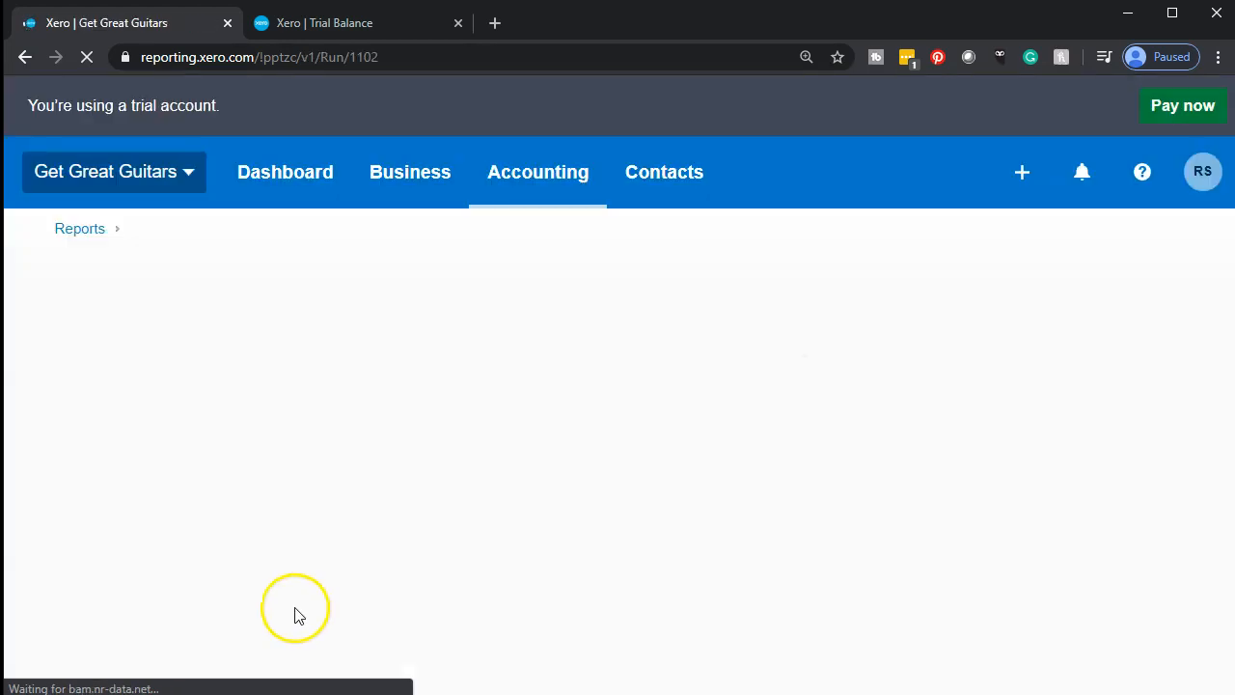
scroll(270, 521, down, 3)
scroll(270, 521, down, 1)
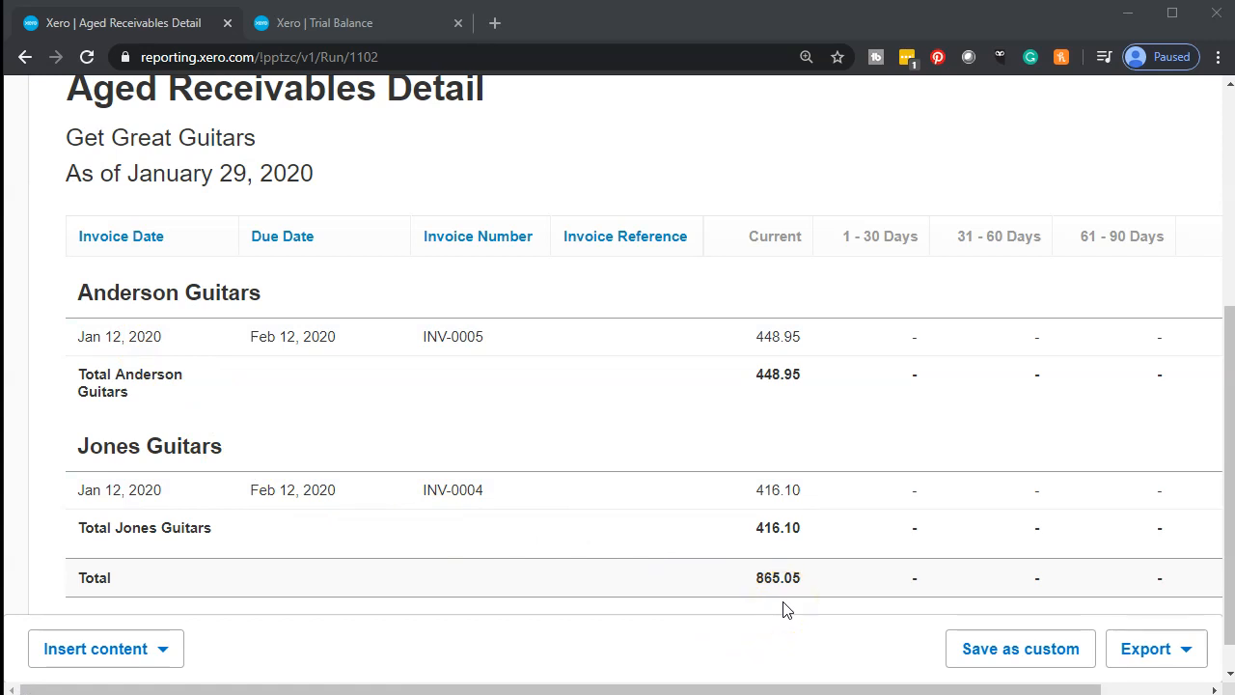
Step: Compare the Aged Receivables Detail total with the Accounts Receivable balance on the Trial Balance
click(408, 36)
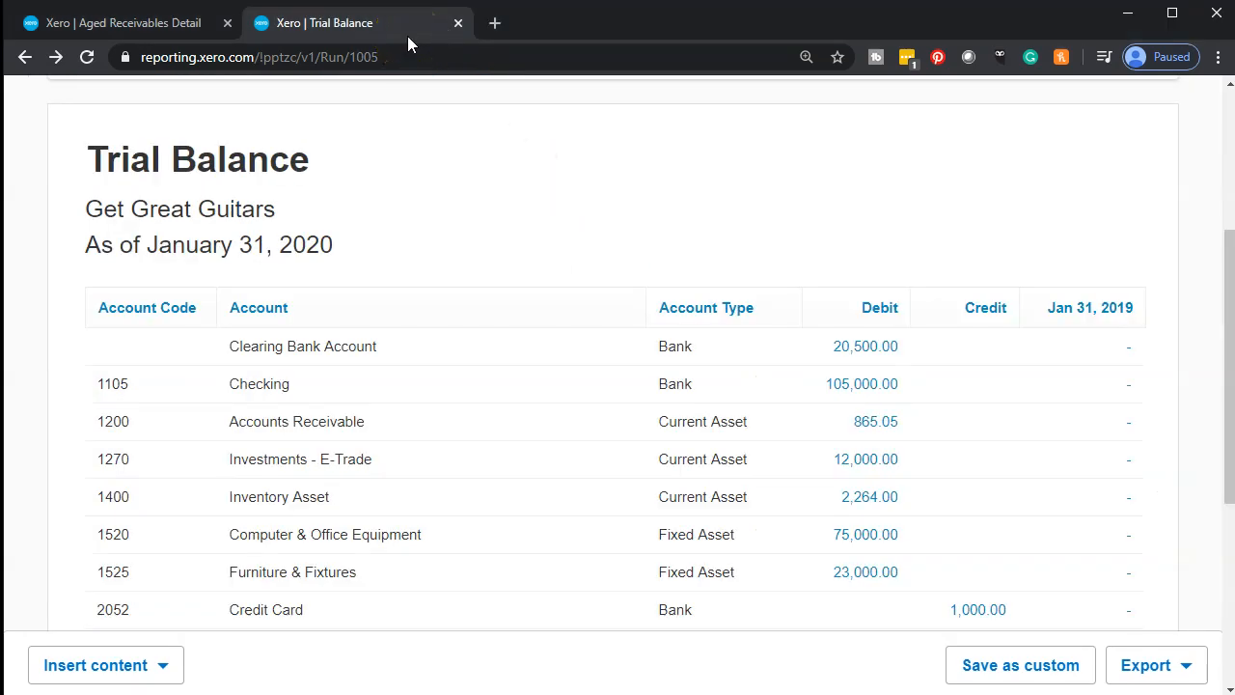
click(112, 34)
scroll(322, 531, up, 5)
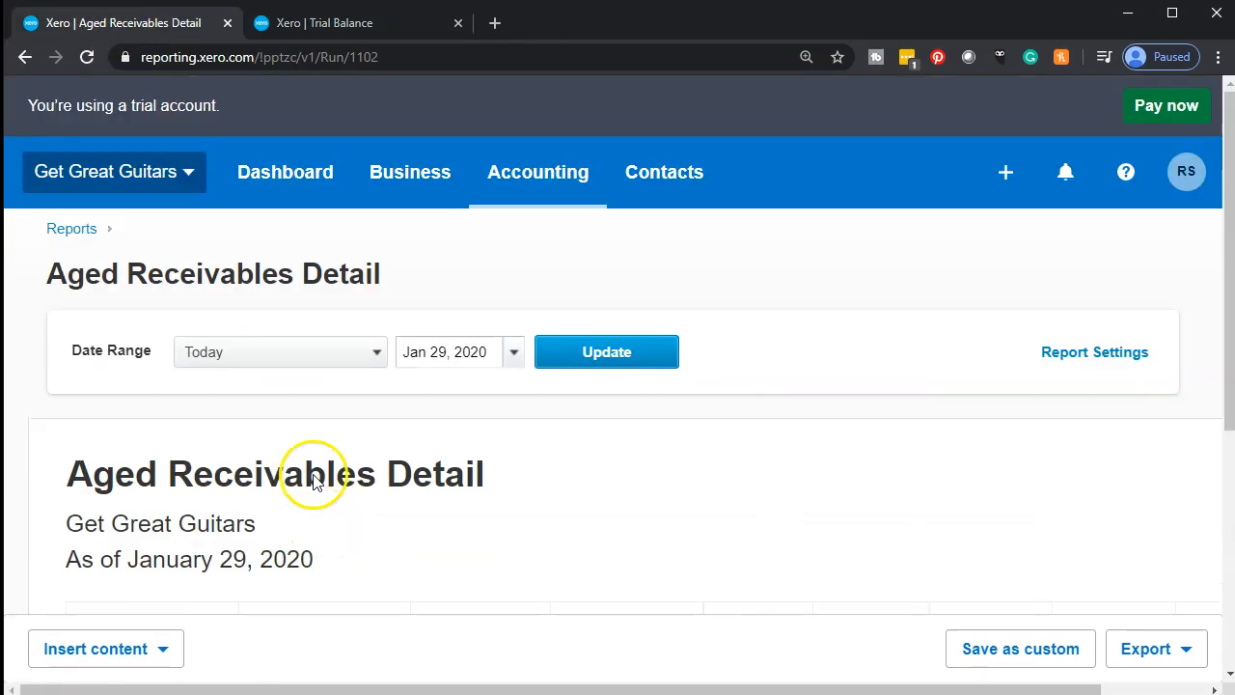
Step: Open the Sales overview from the dashboard and examine the invoices awaiting payment and the customers owing the most
click(299, 171)
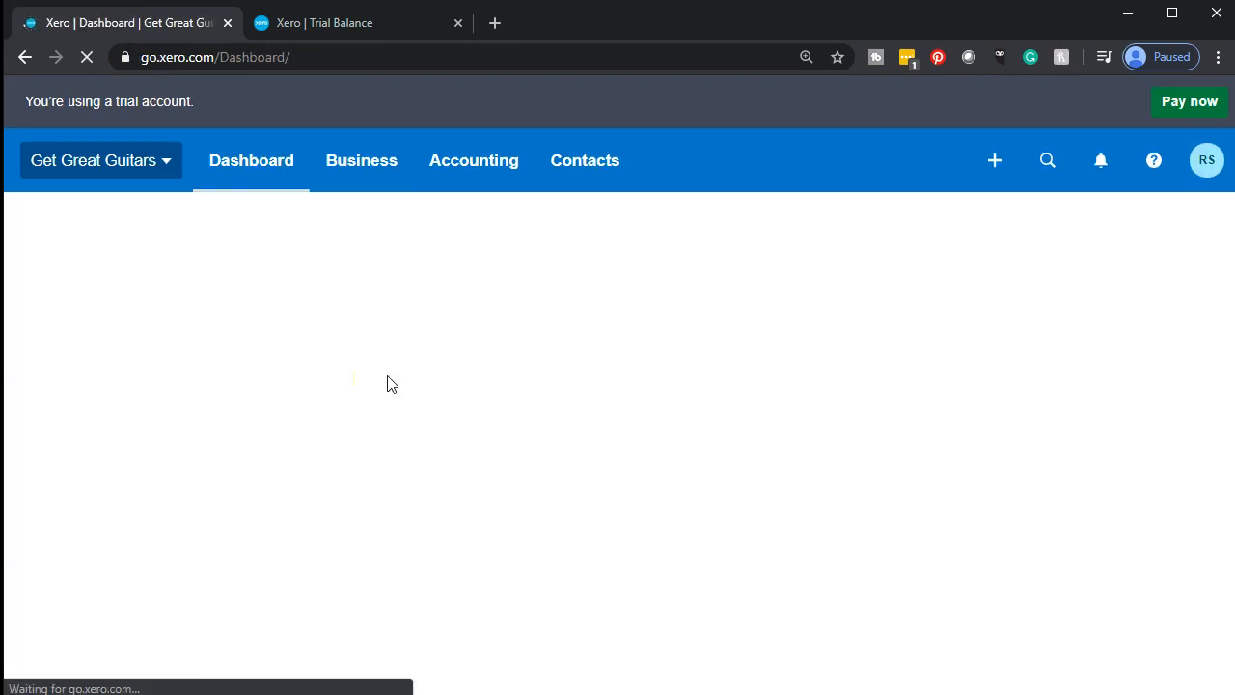
key(ctrl+0)
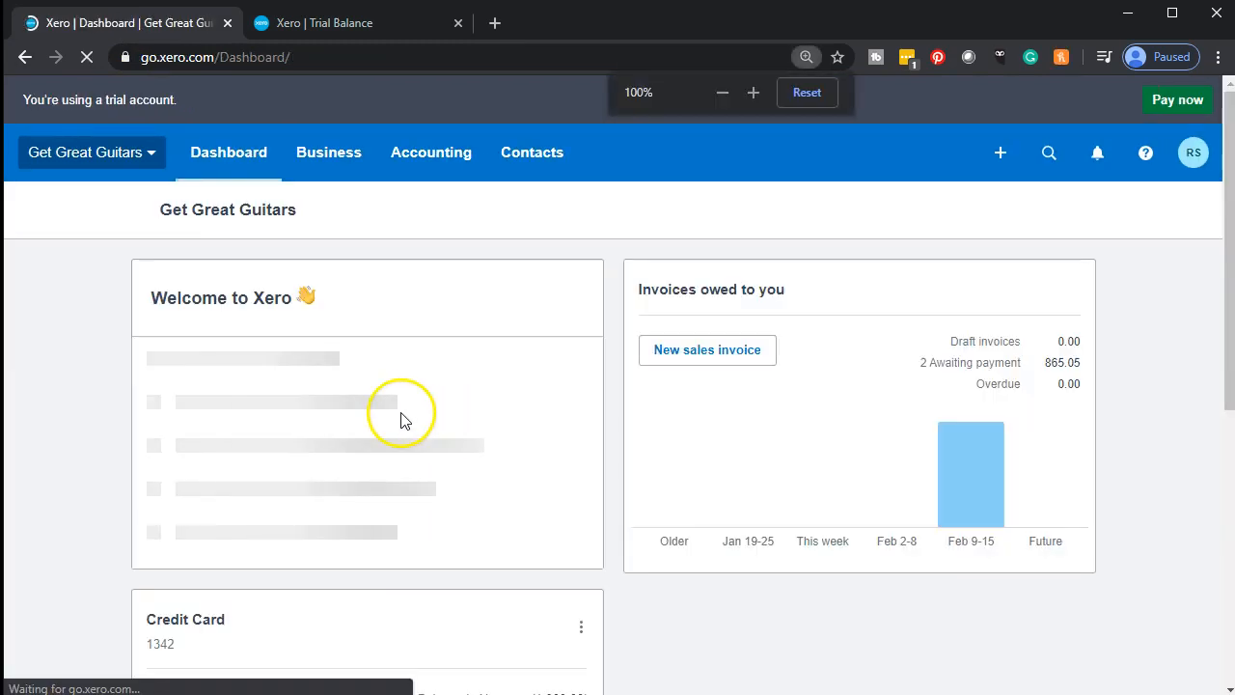
click(682, 305)
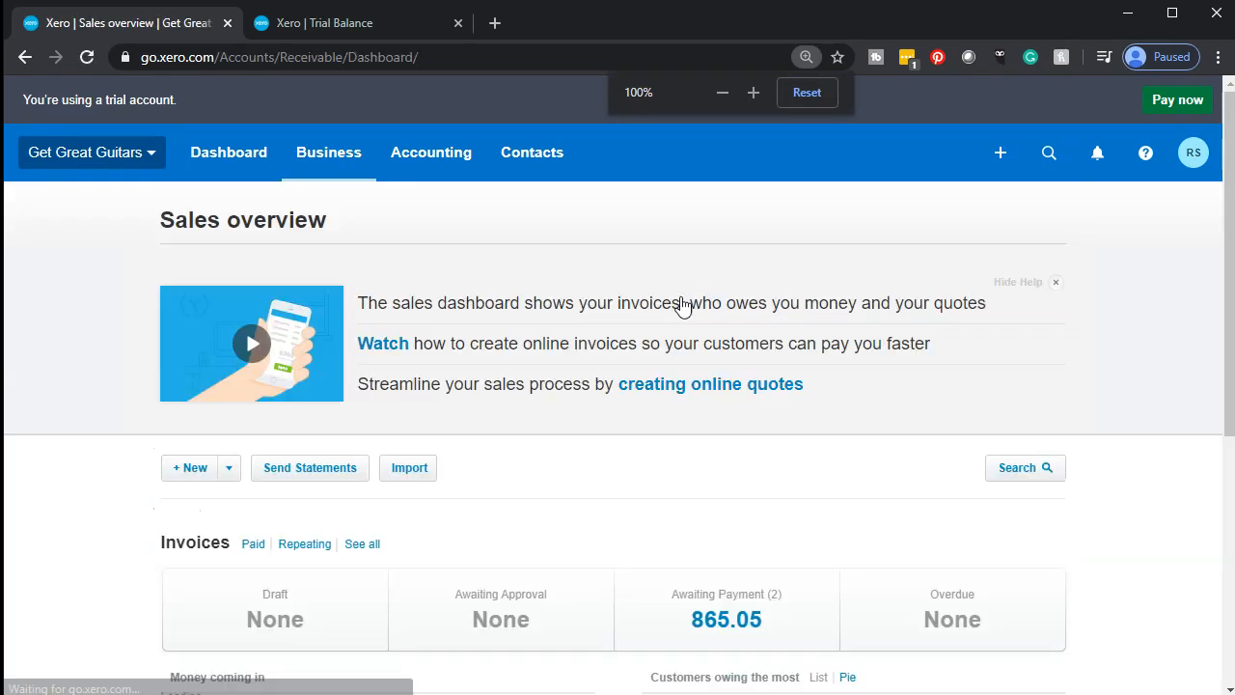
scroll(682, 305, down, 2)
click(717, 435)
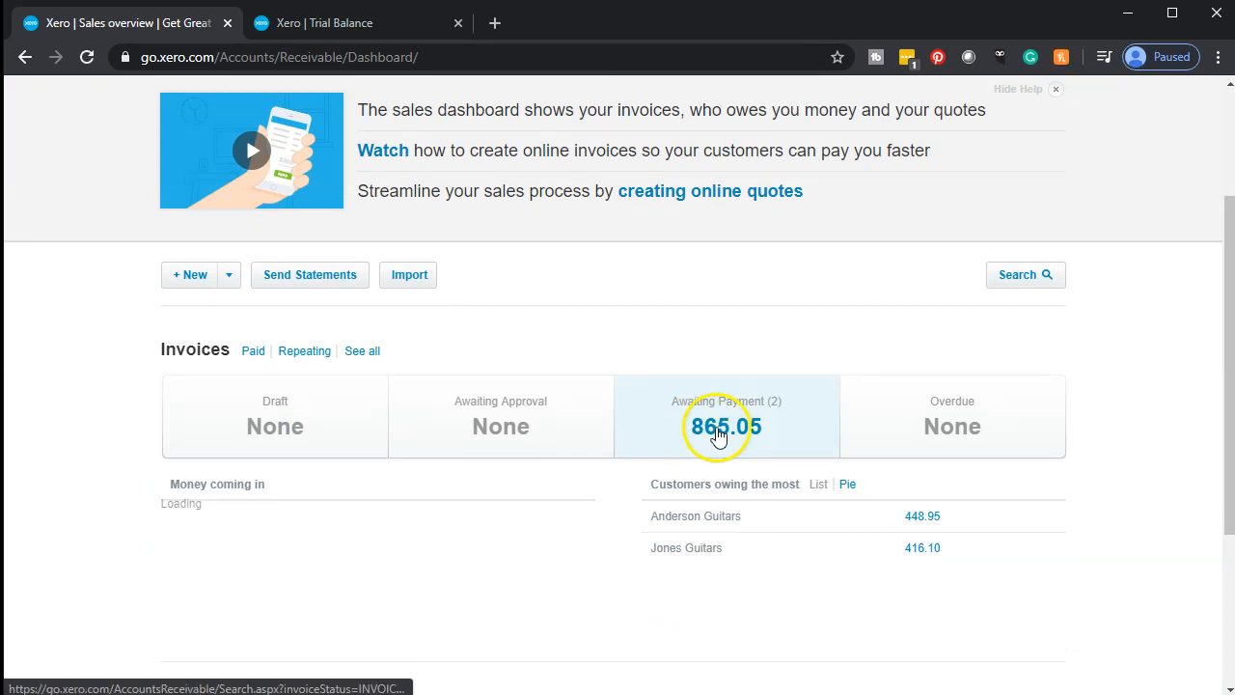
scroll(717, 435, down, 1)
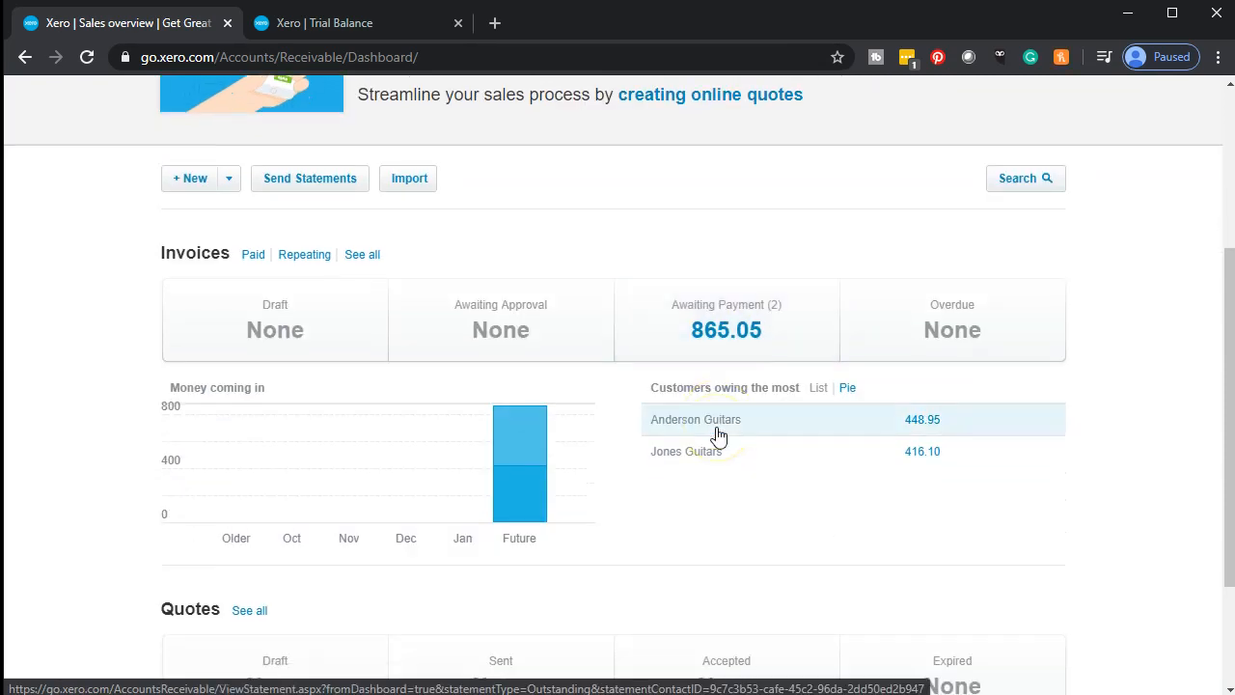
Step: From the Sales overview, review the paid invoices and the full list of invoices with their payment statuses
scroll(717, 435, down, 2)
scroll(235, 563, up, 2)
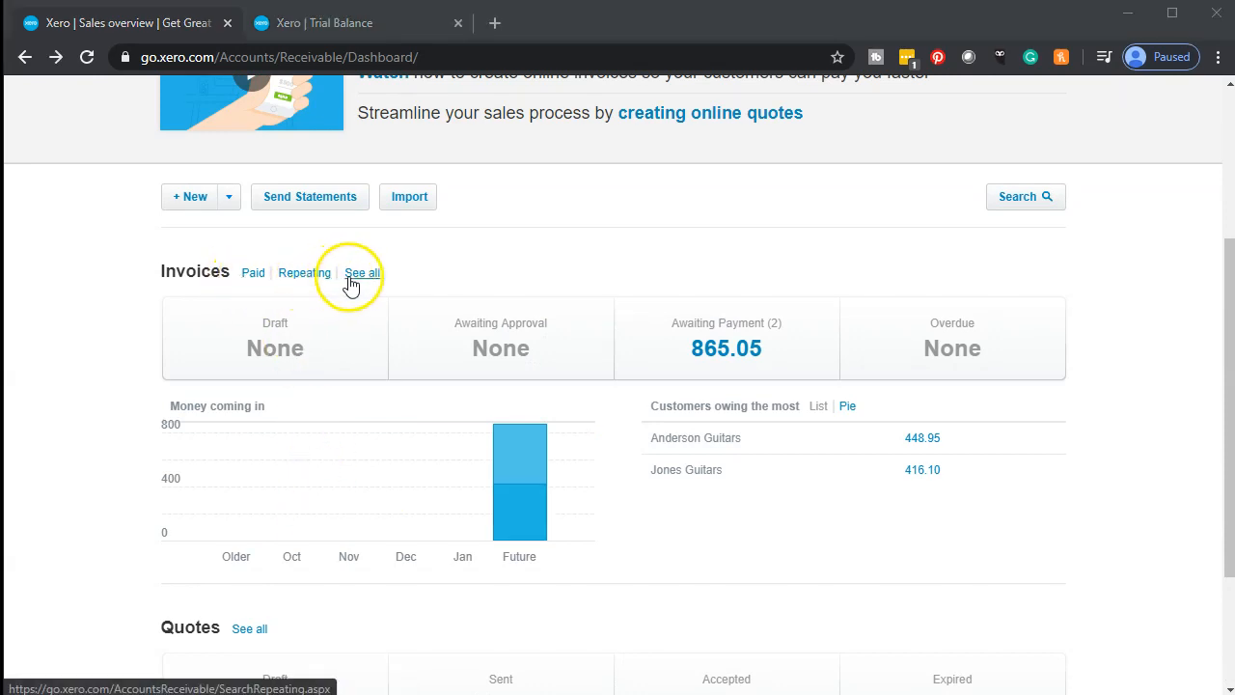
click(251, 275)
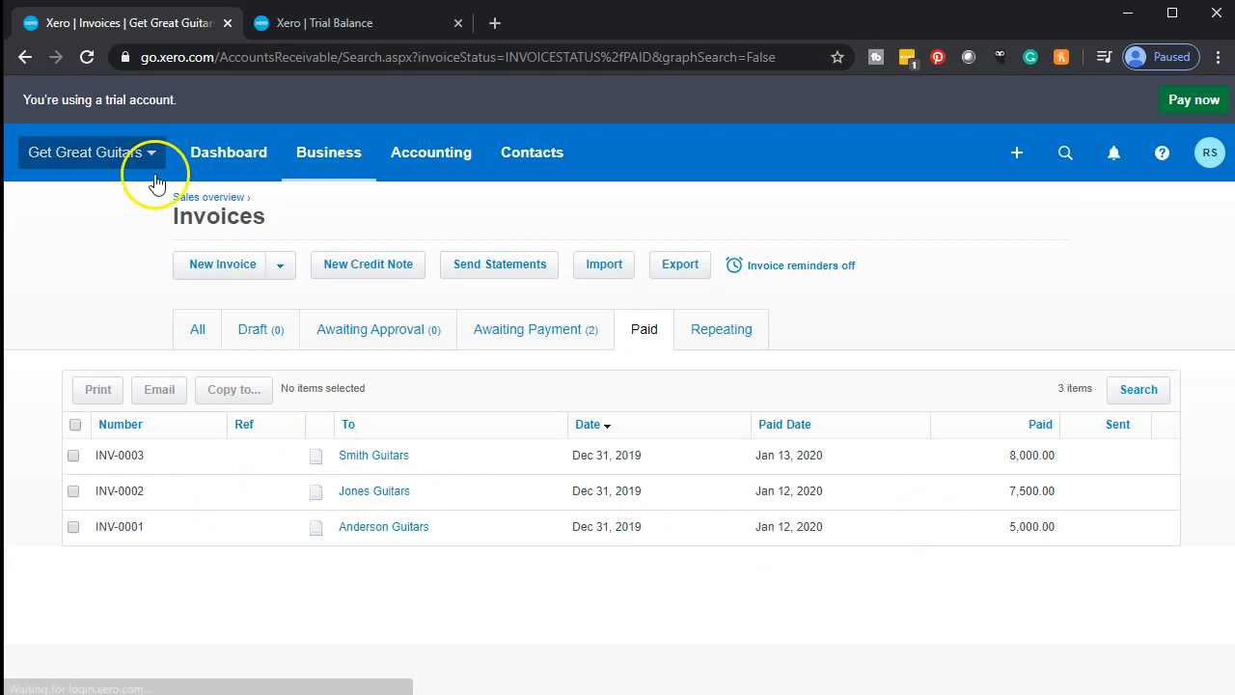
click(22, 58)
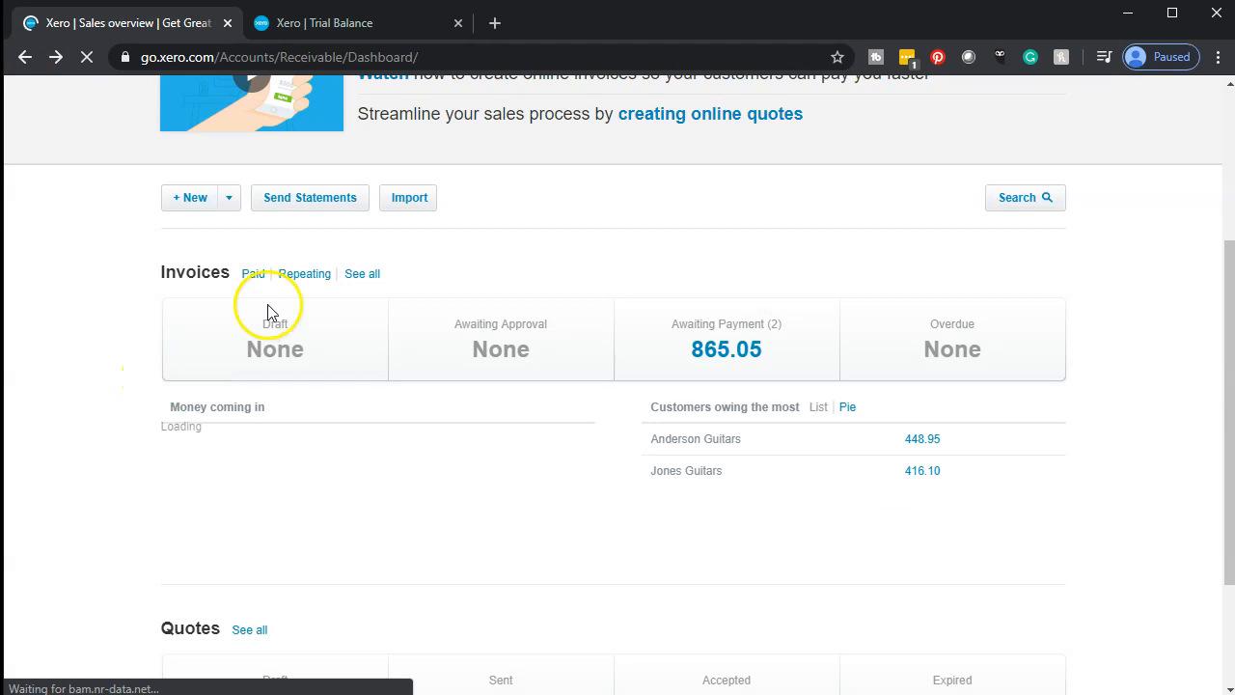
click(365, 278)
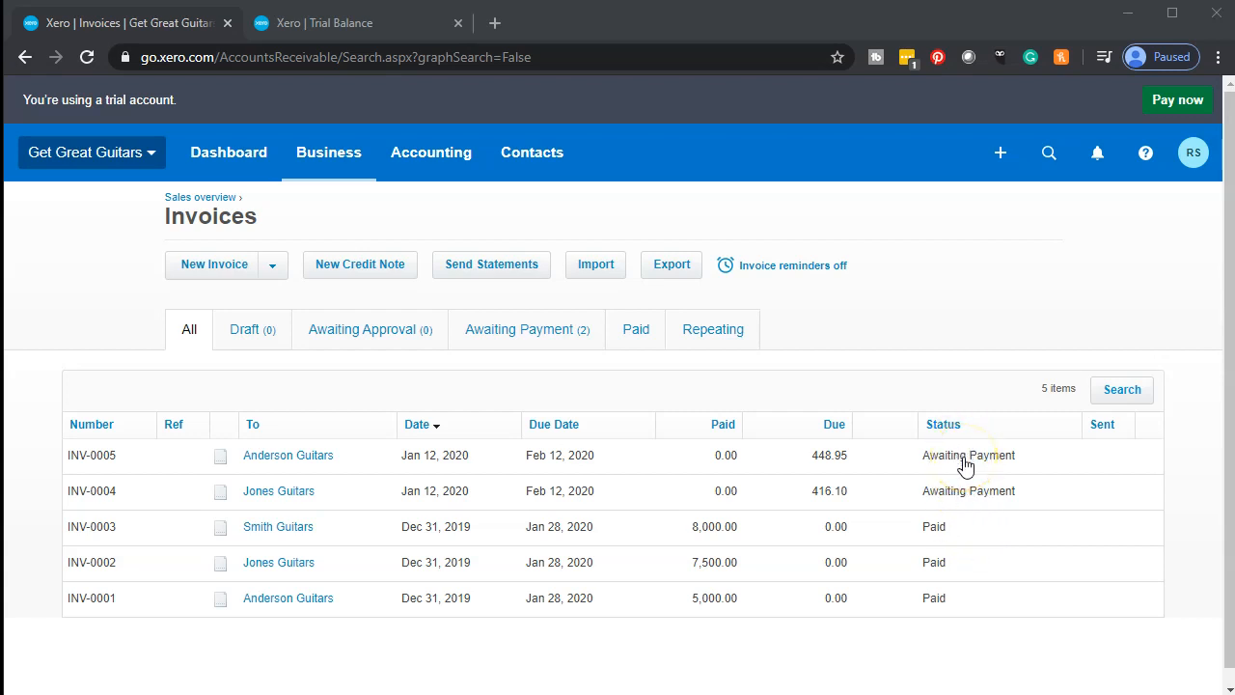
Step: Open the Customers contact list from the dashboard, switch it to all contacts, and examine the amounts owed by and to each contact
click(212, 157)
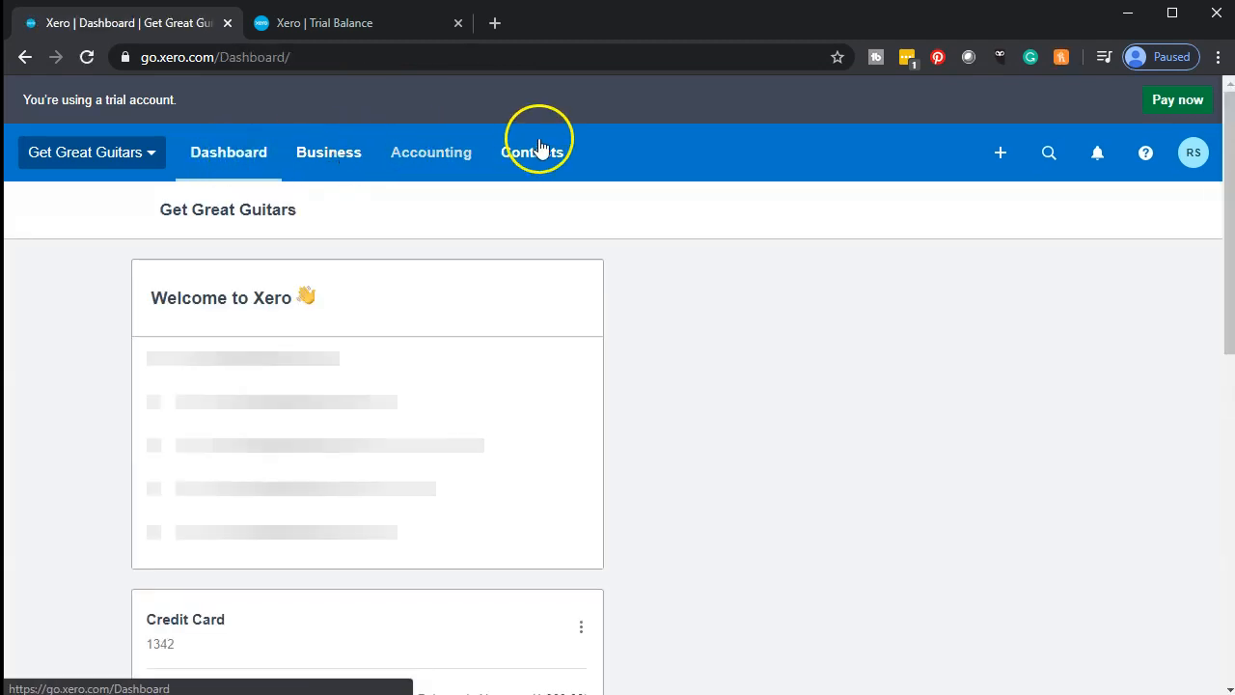
click(553, 159)
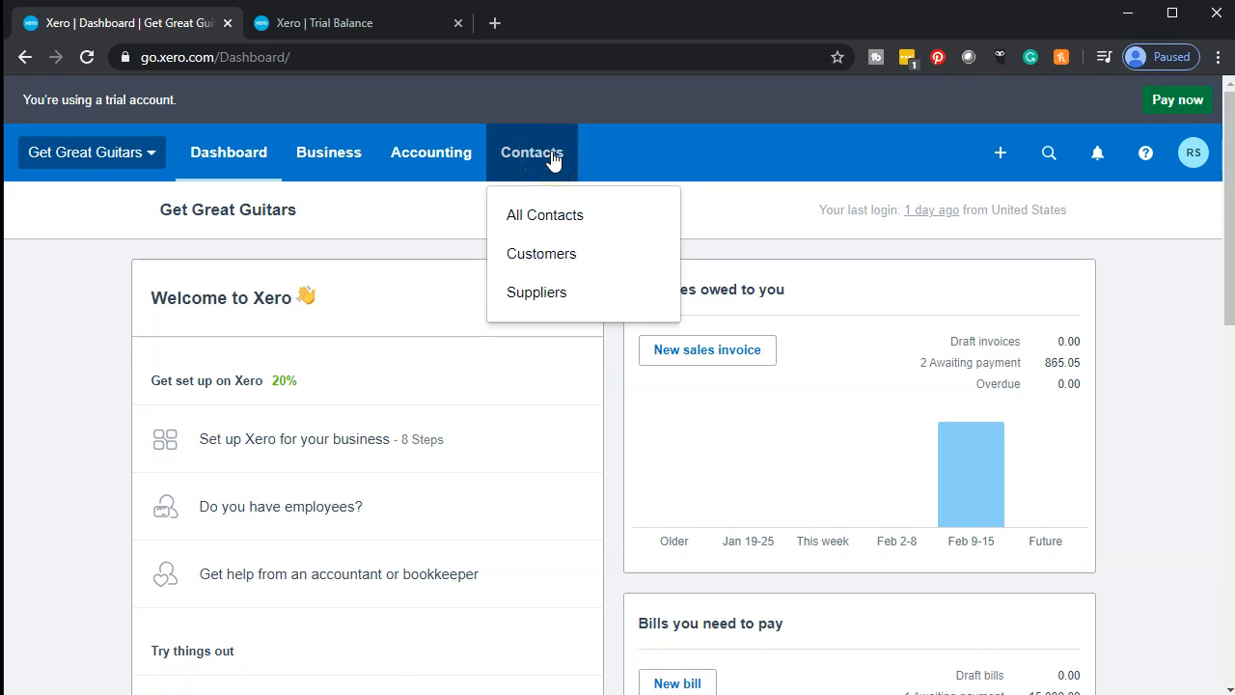
click(531, 255)
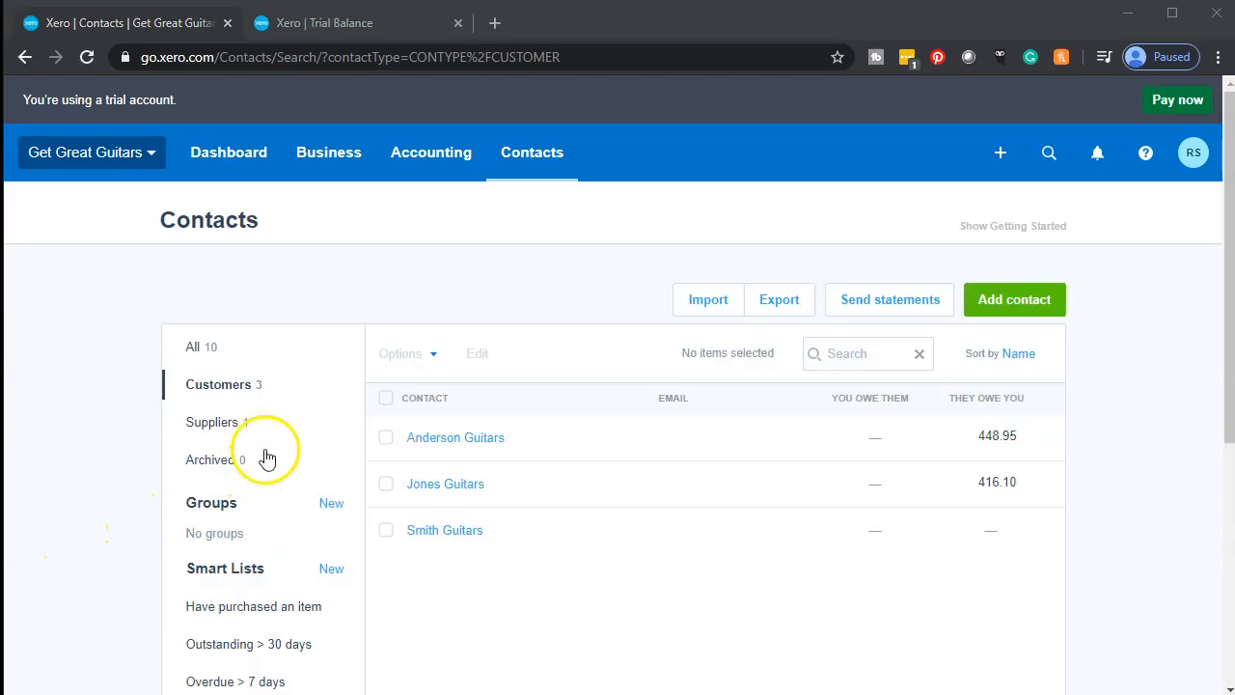
click(201, 355)
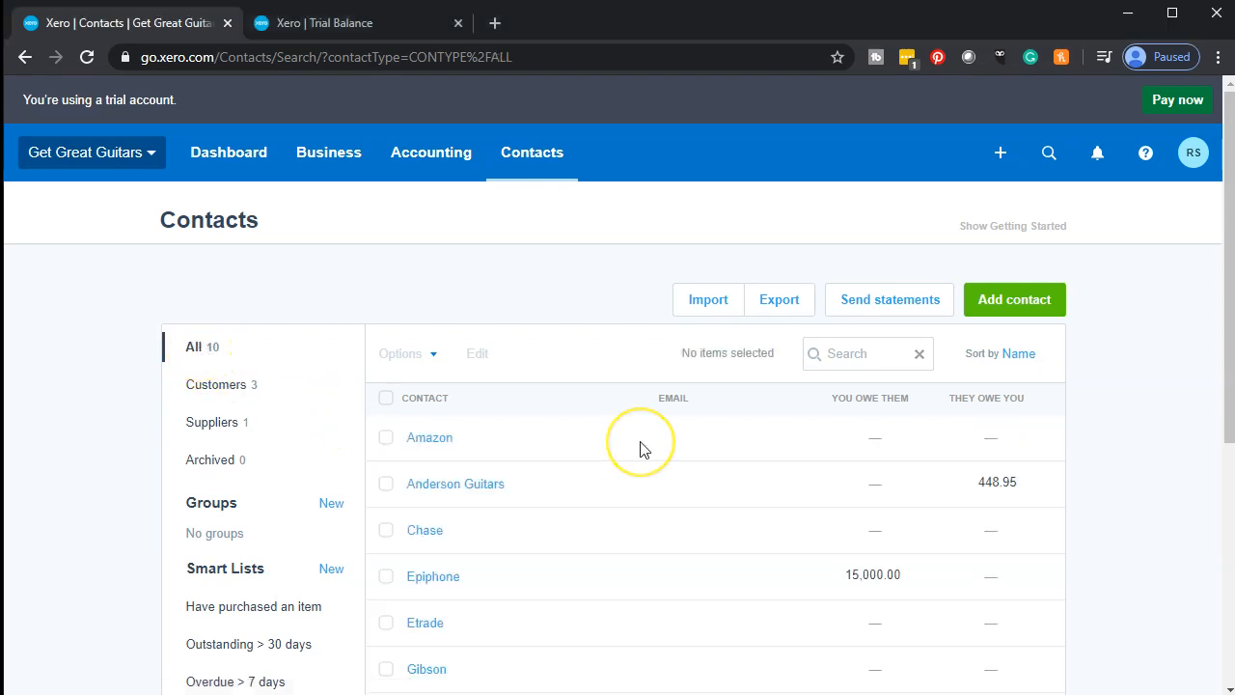
scroll(641, 450, down, 1)
scroll(643, 450, down, 1)
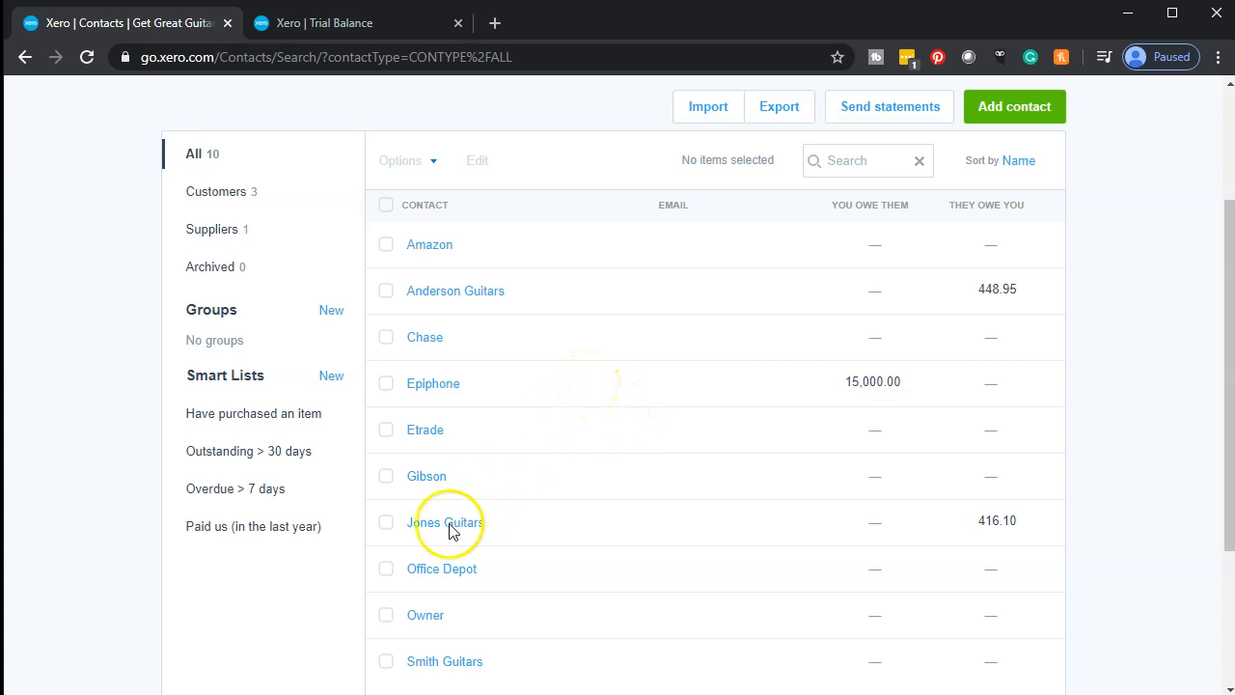
scroll(551, 557, down, 2)
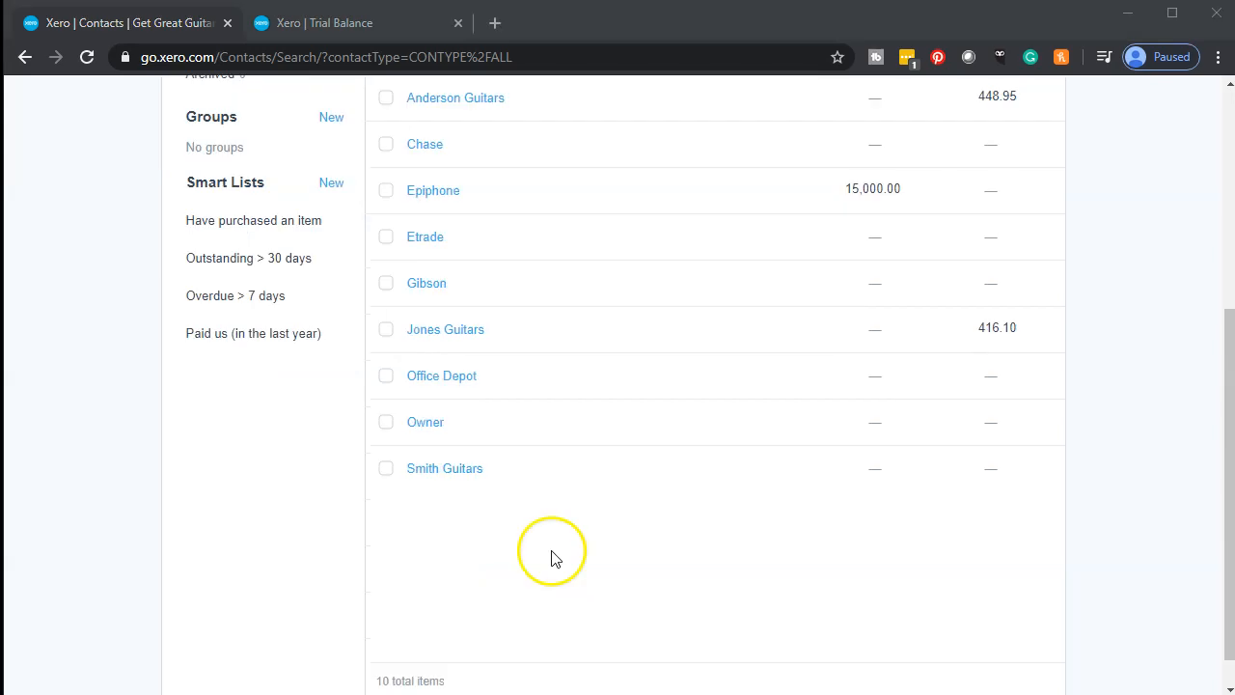
Step: Open the Smith Guitars contact, examine its balance and INV-0003 payment activity, and return to the contacts list
click(444, 469)
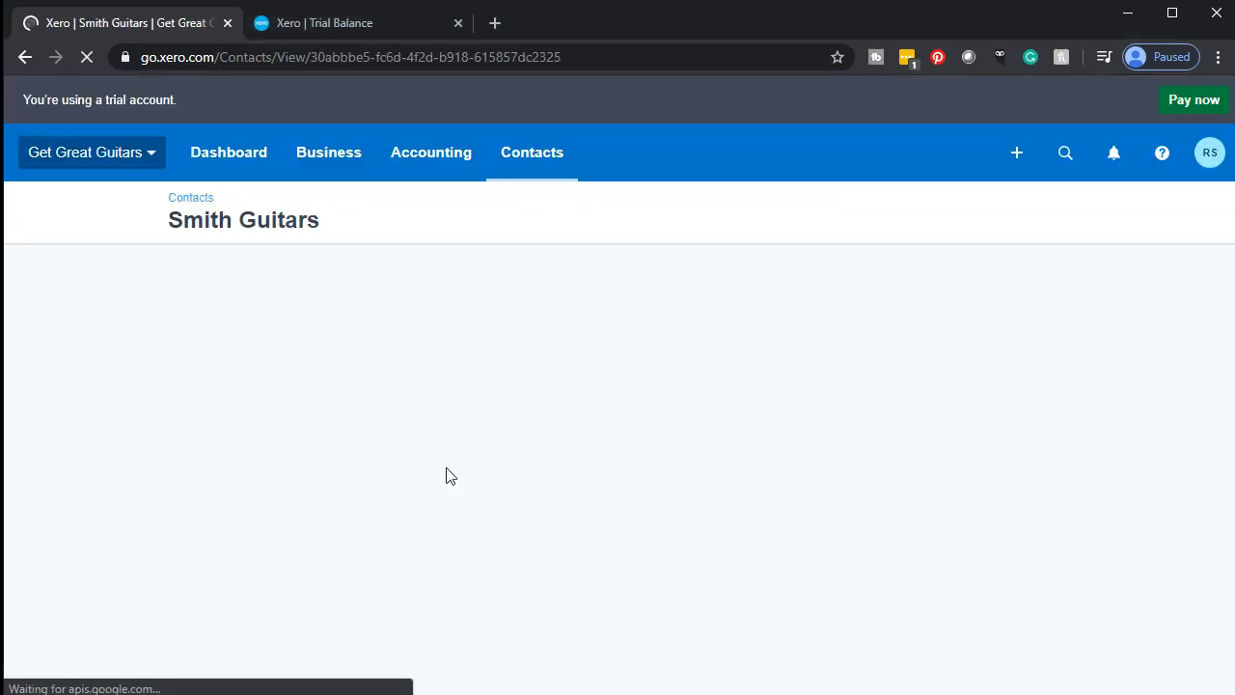
scroll(86, 512, down, 5)
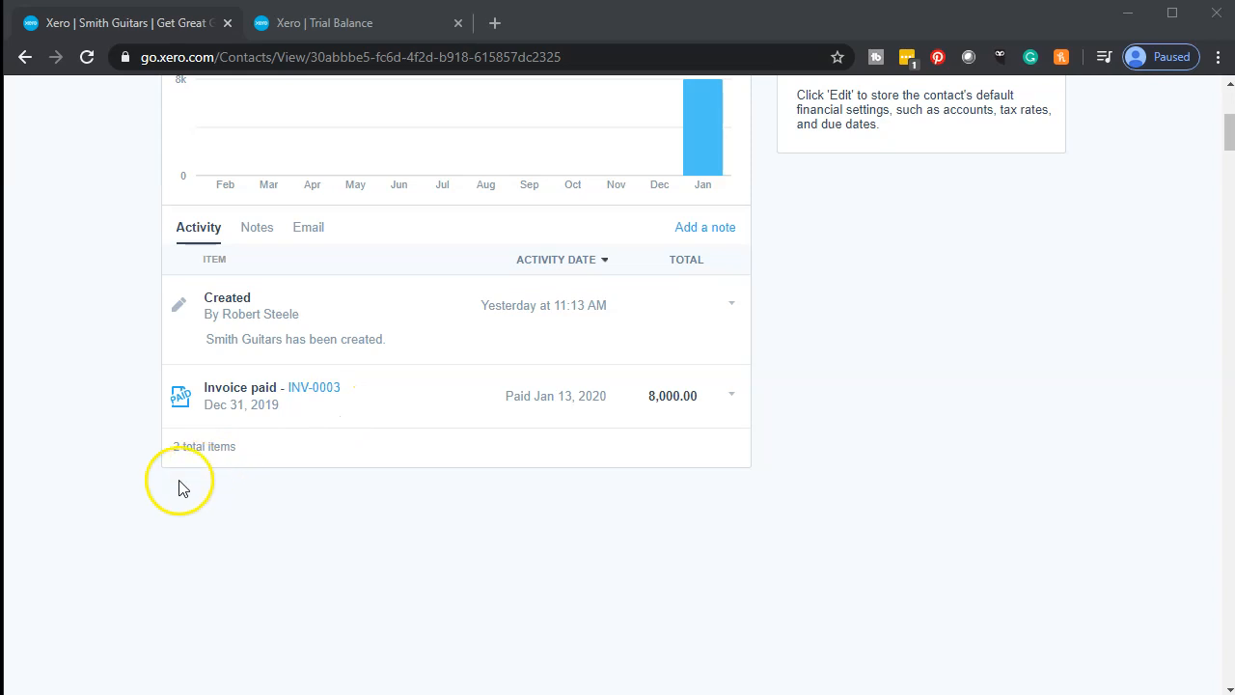
scroll(174, 490, up, 4)
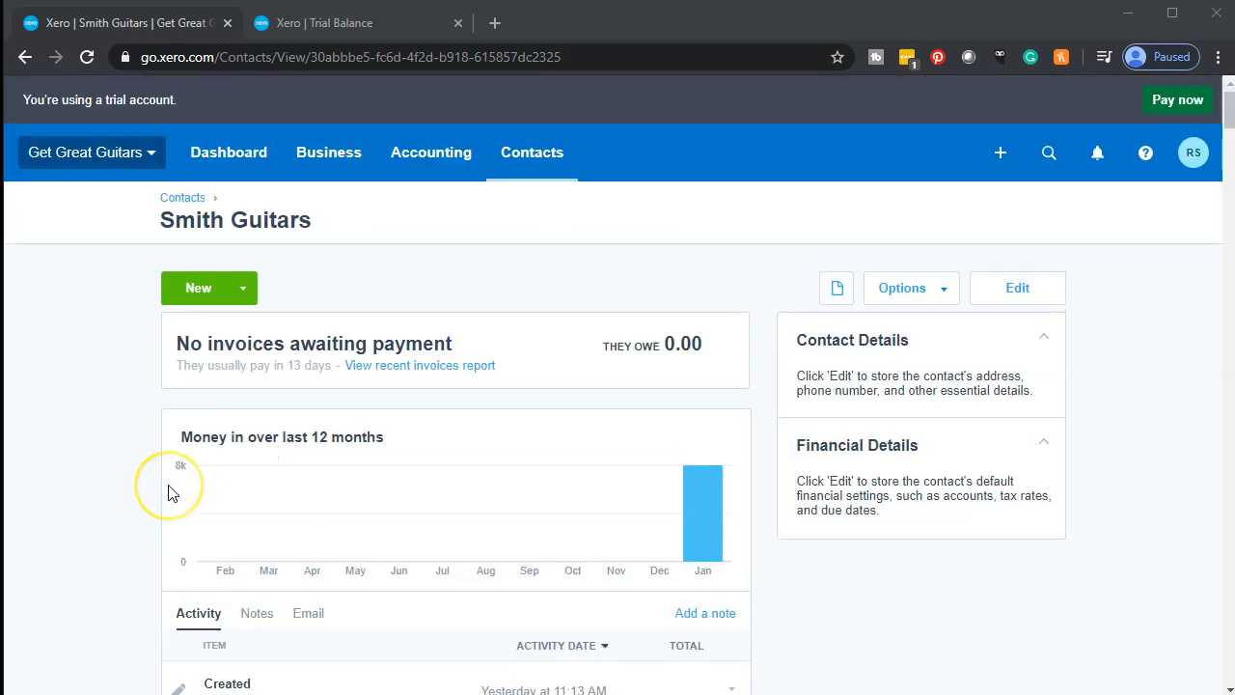
click(29, 56)
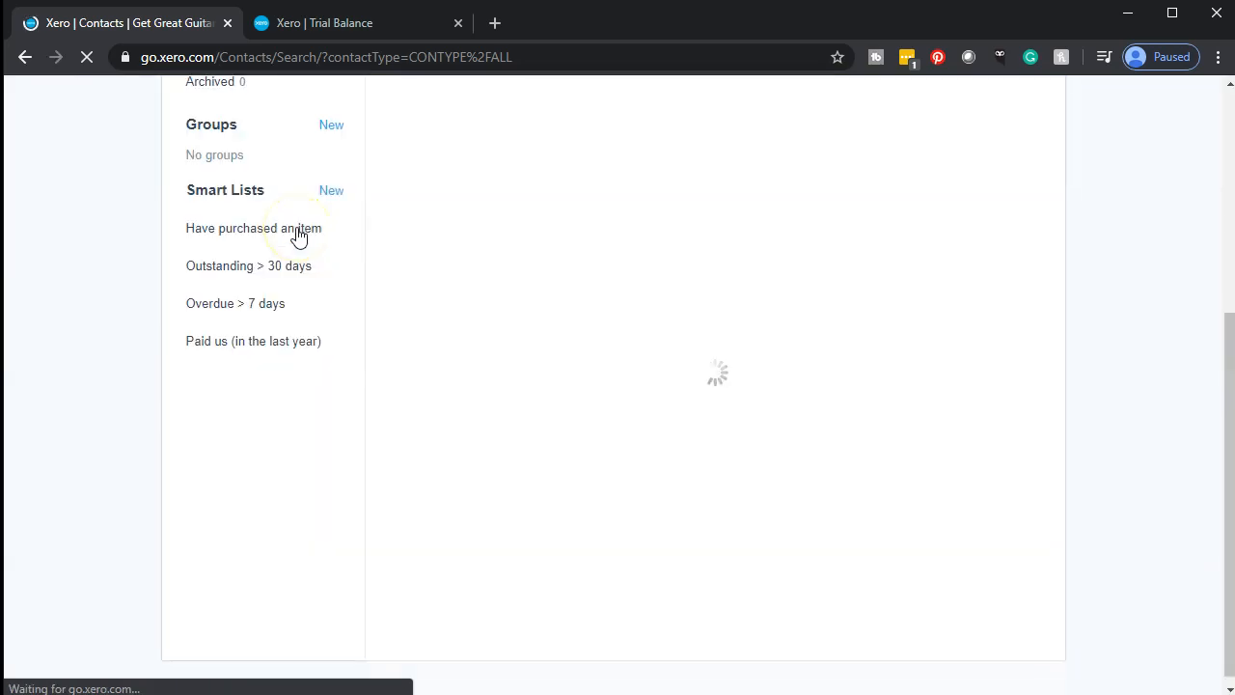
Step: Go back to the dashboard and reopen the Contacts page showing all contacts
click(26, 57)
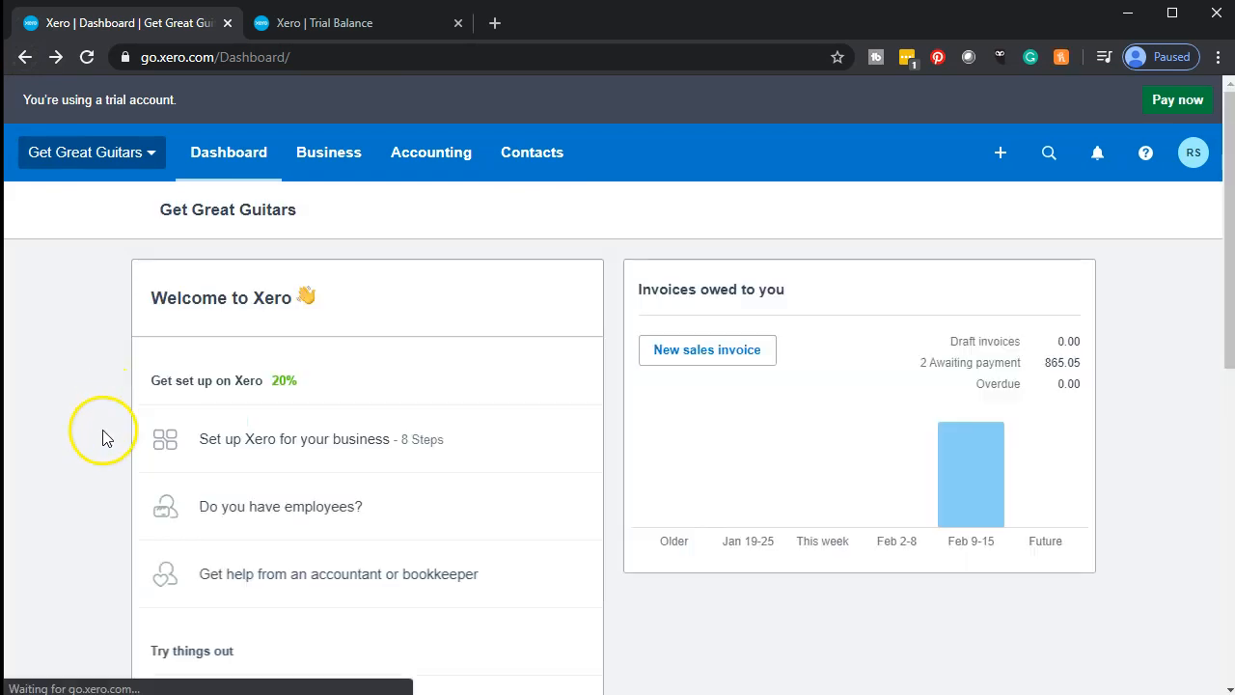
click(547, 165)
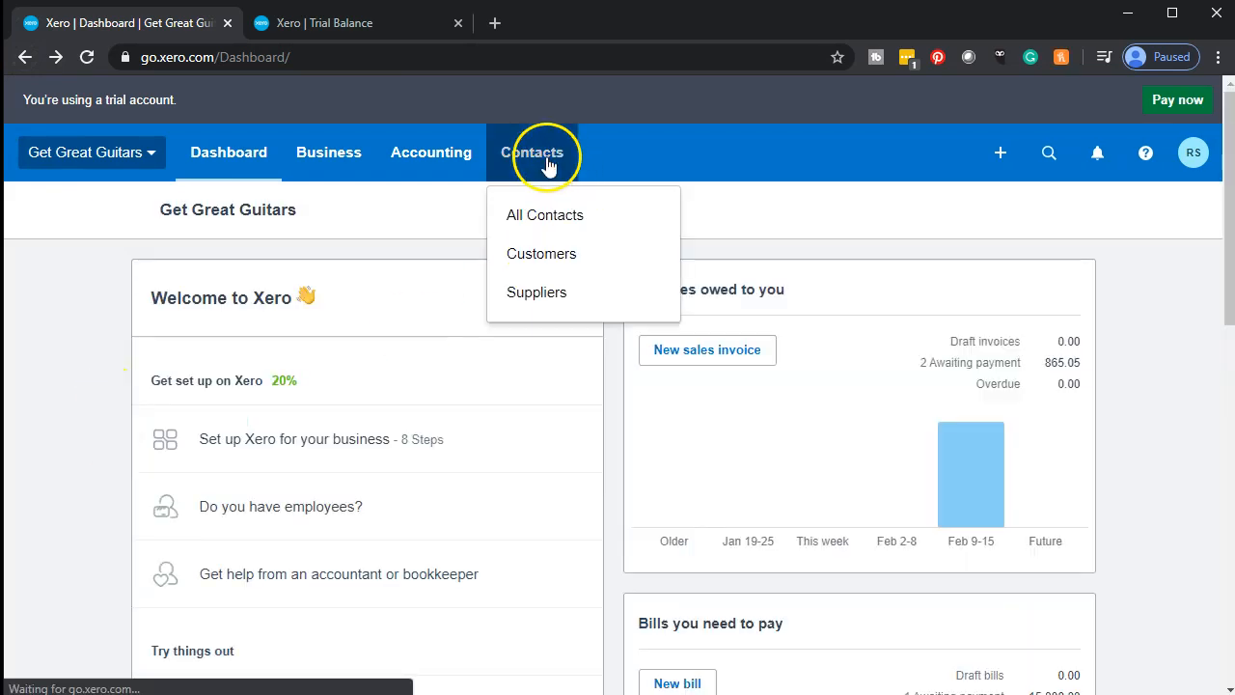
click(549, 216)
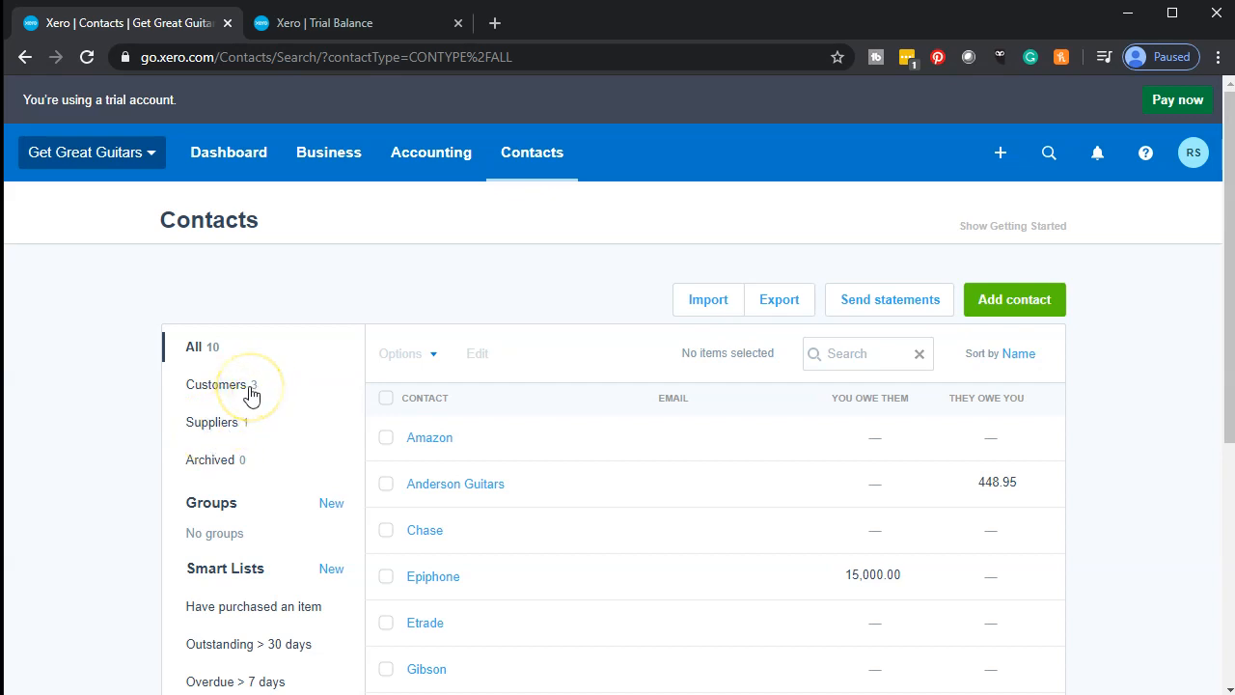
click(206, 350)
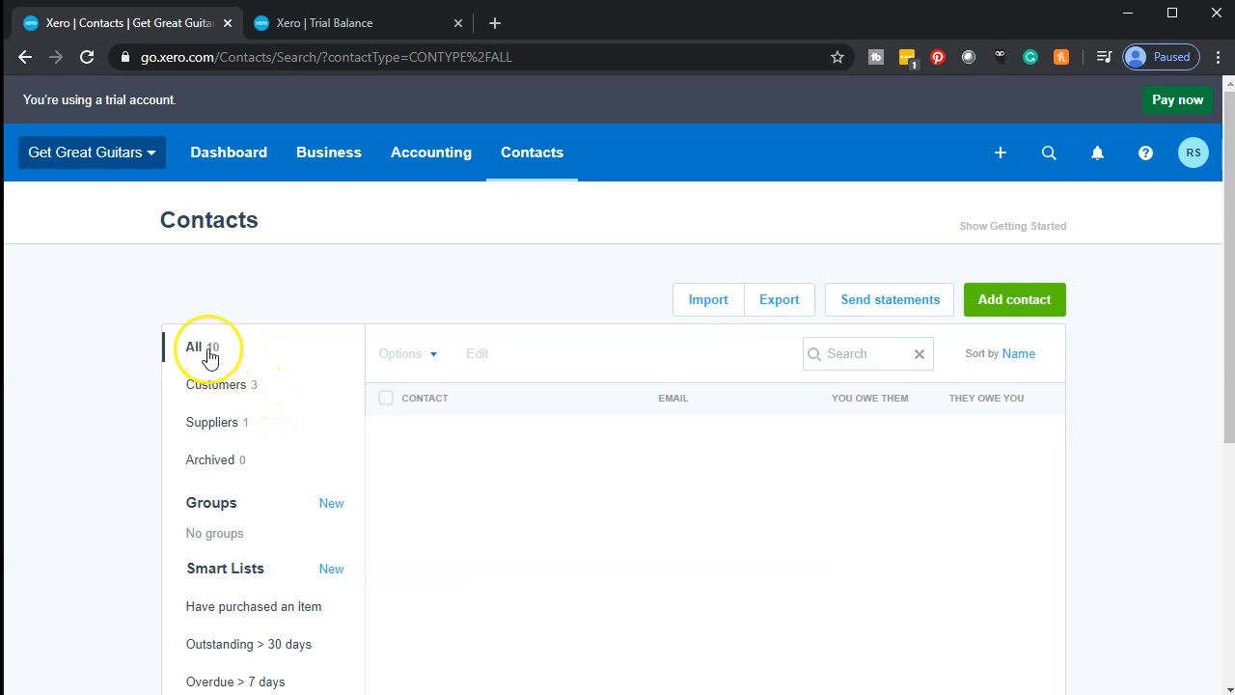